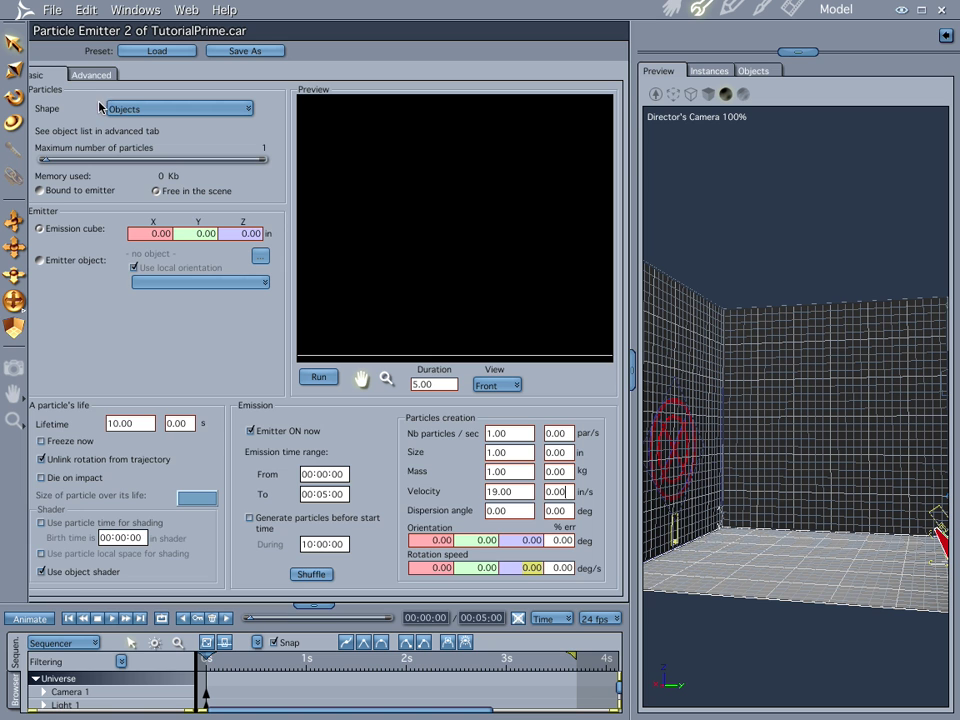
# View the emitter's Advanced settings, then go back to the Assemble room's 3D scene.
pyautogui.click(82, 75)
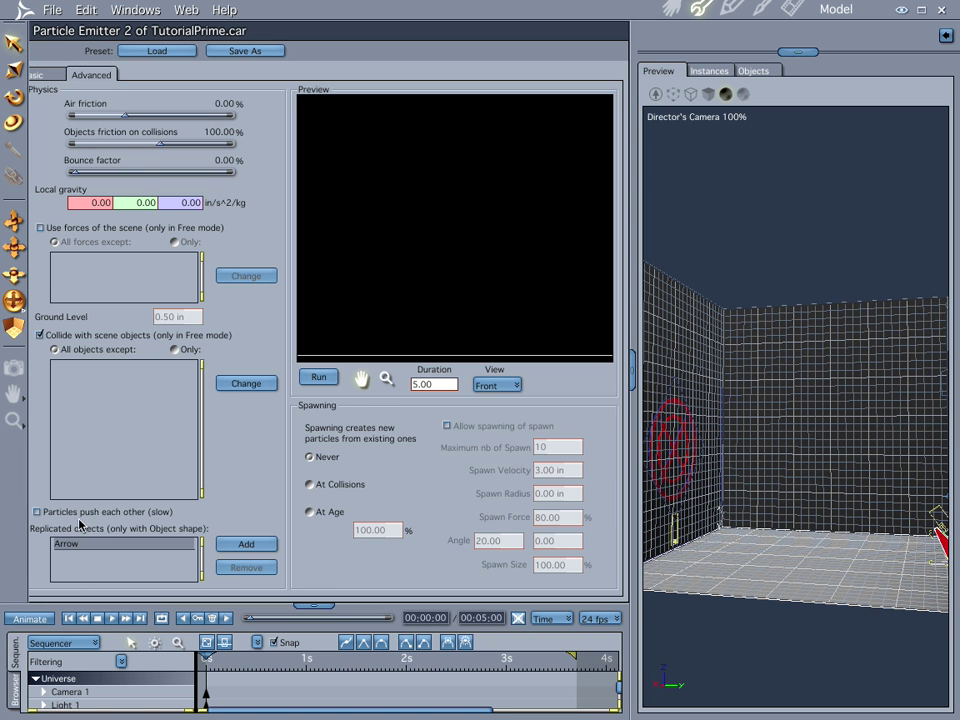
pyautogui.click(666, 10)
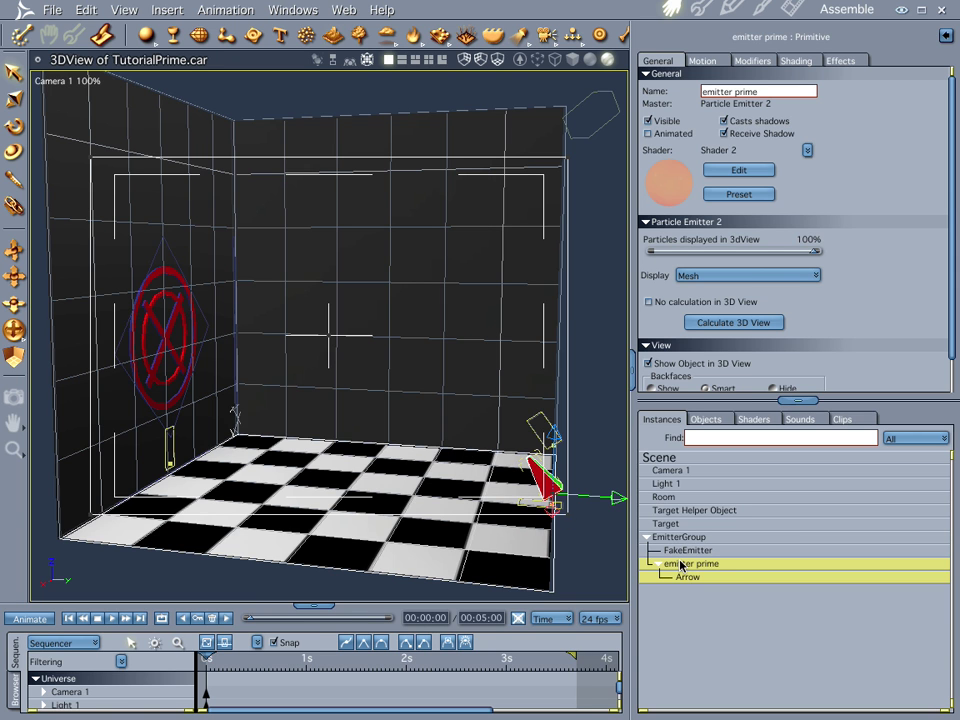
# Preview the arrow's flight, rewind, and reopen emitter prime's Basic particle settings.
pyautogui.moveTo(246, 622); pyautogui.dragTo(384, 622)
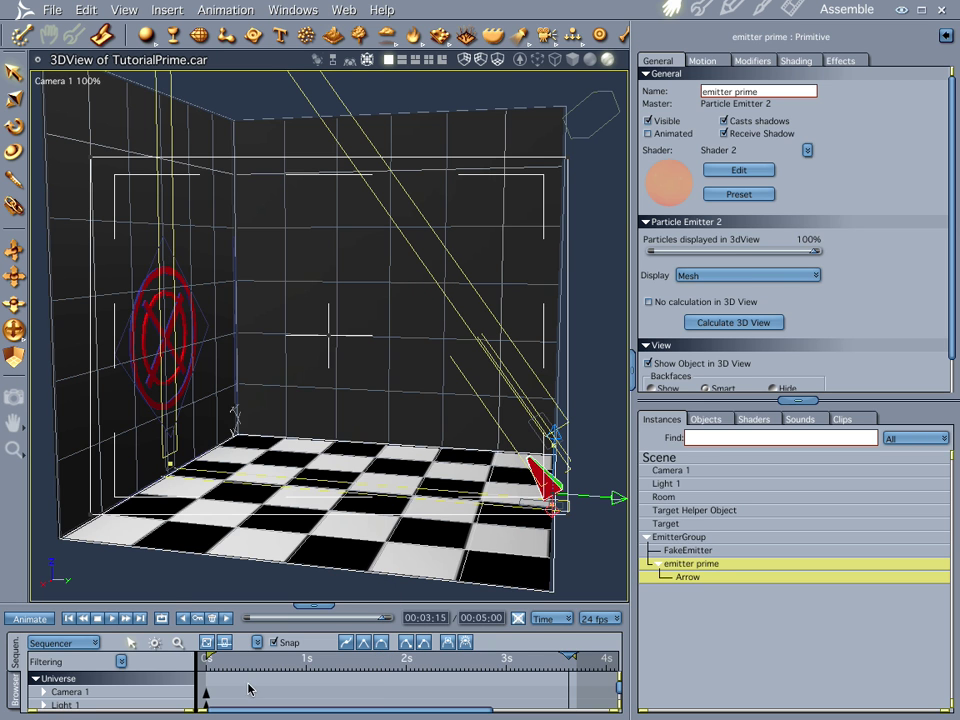
pyautogui.click(69, 619)
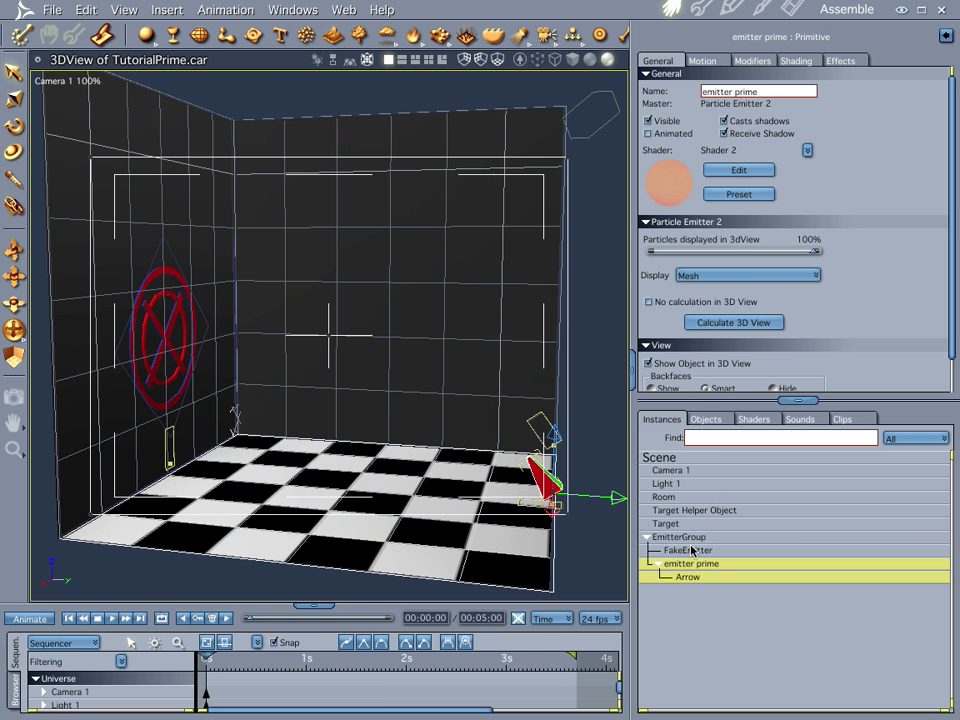
pyautogui.doubleClick(677, 567)
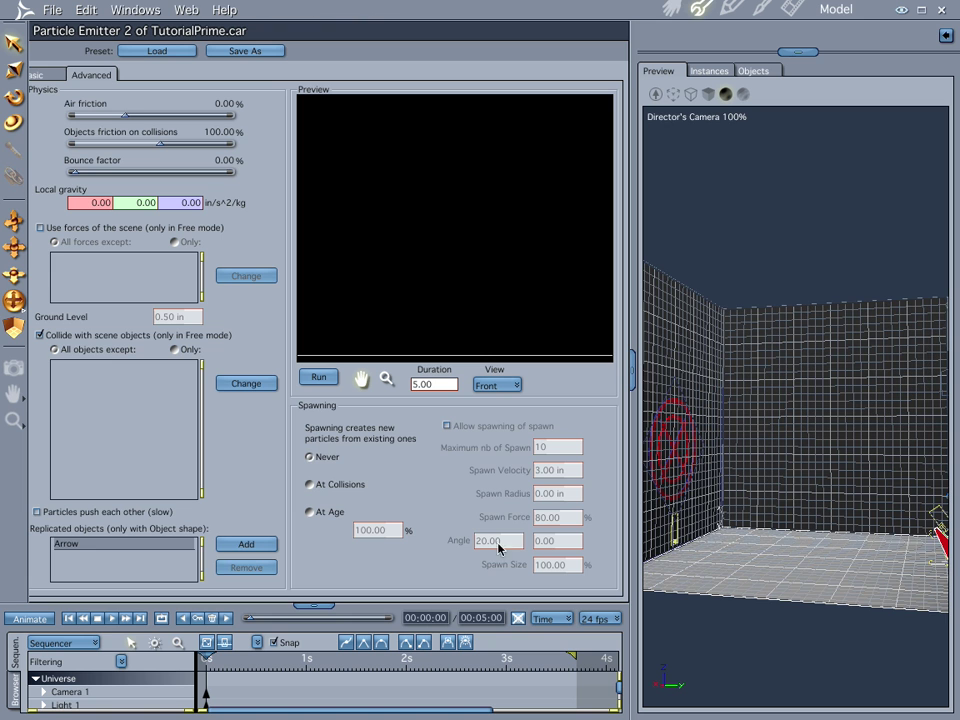
pyautogui.click(52, 76)
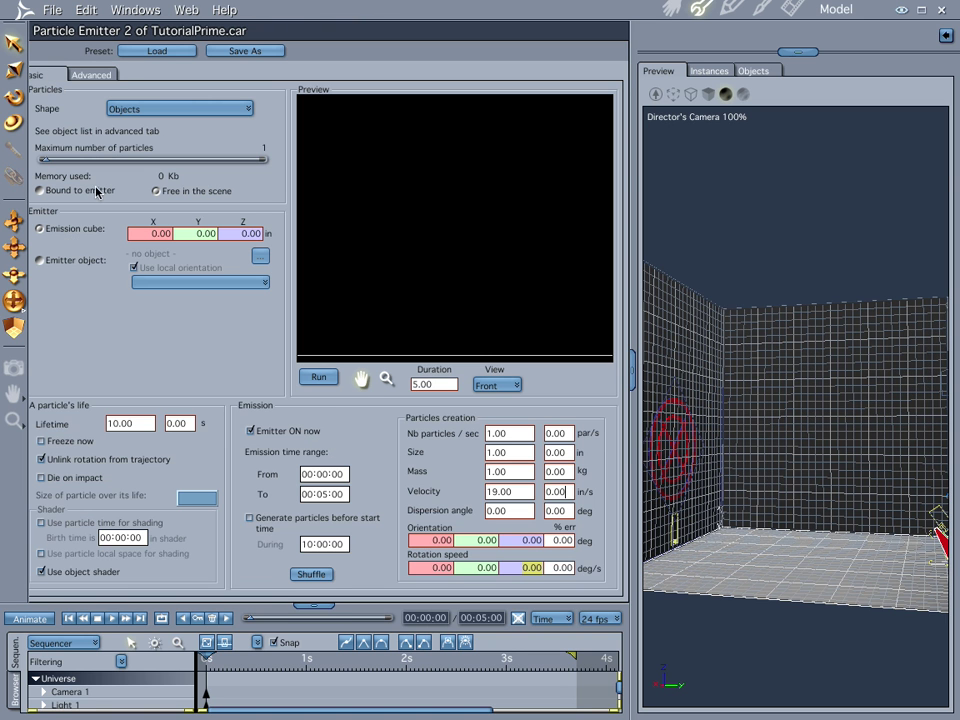
# Scrub the timeline to watch the arrow fly straight out of the room, ending at 00:03:17.
pyautogui.moveTo(293, 624); pyautogui.dragTo(358, 623)
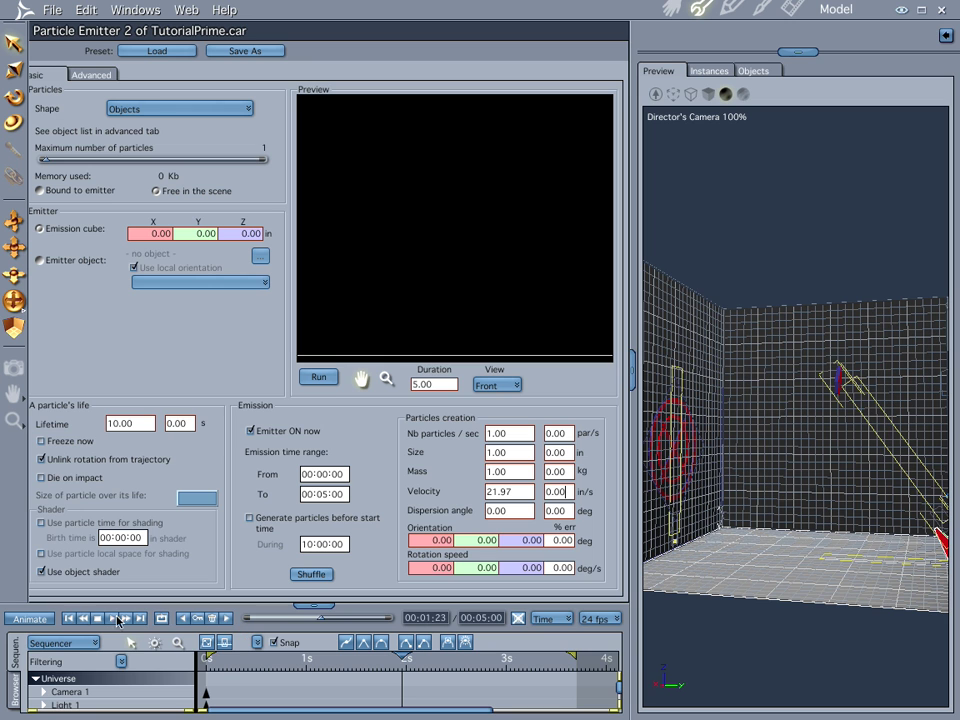
pyautogui.click(73, 620)
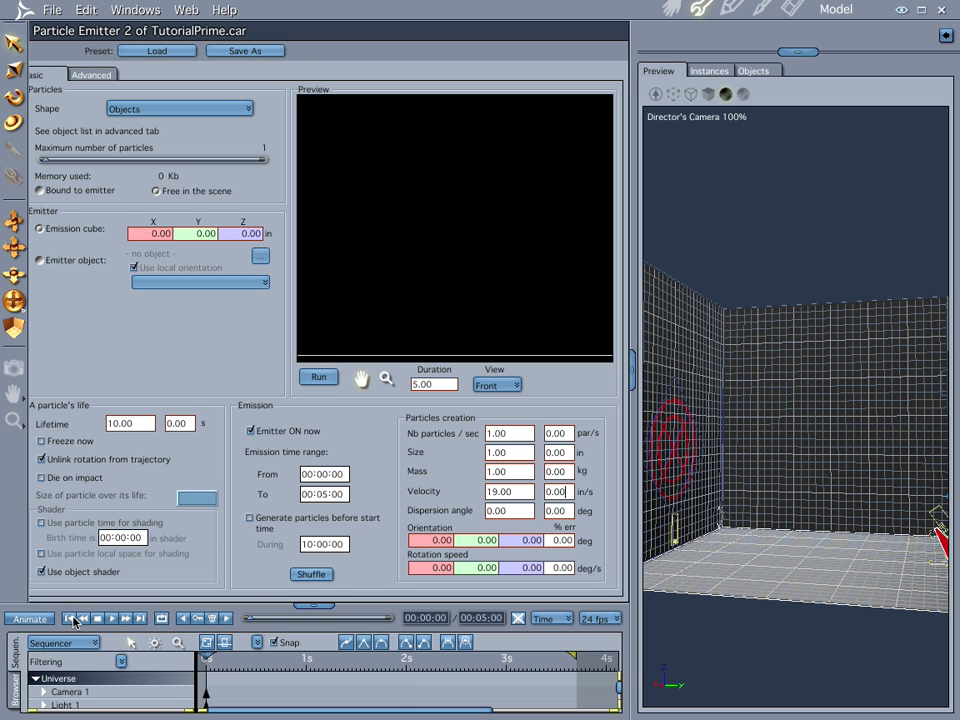
pyautogui.click(138, 621)
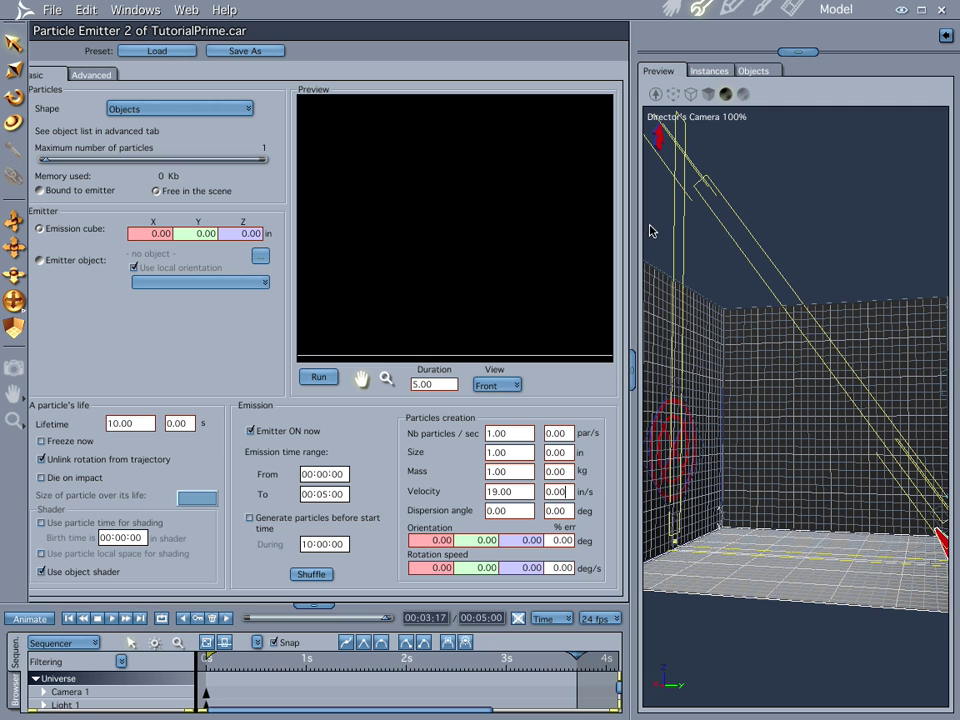
# Set the Advanced local gravity Z to -10, then preview the arrow arcing down from frame zero.
pyautogui.click(90, 76)
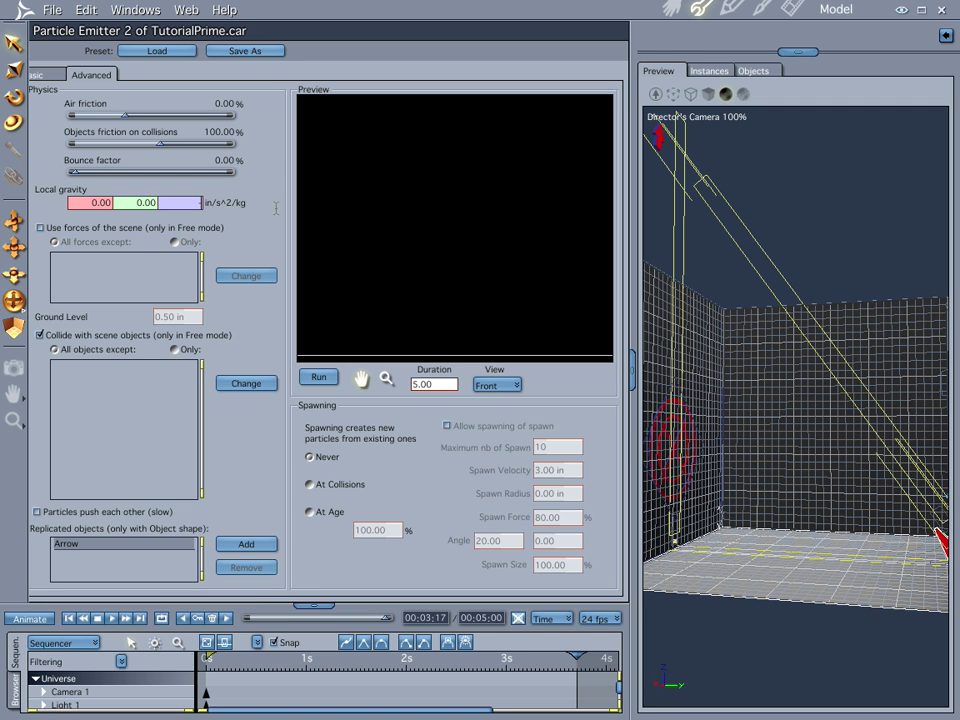
pyautogui.press('Return')
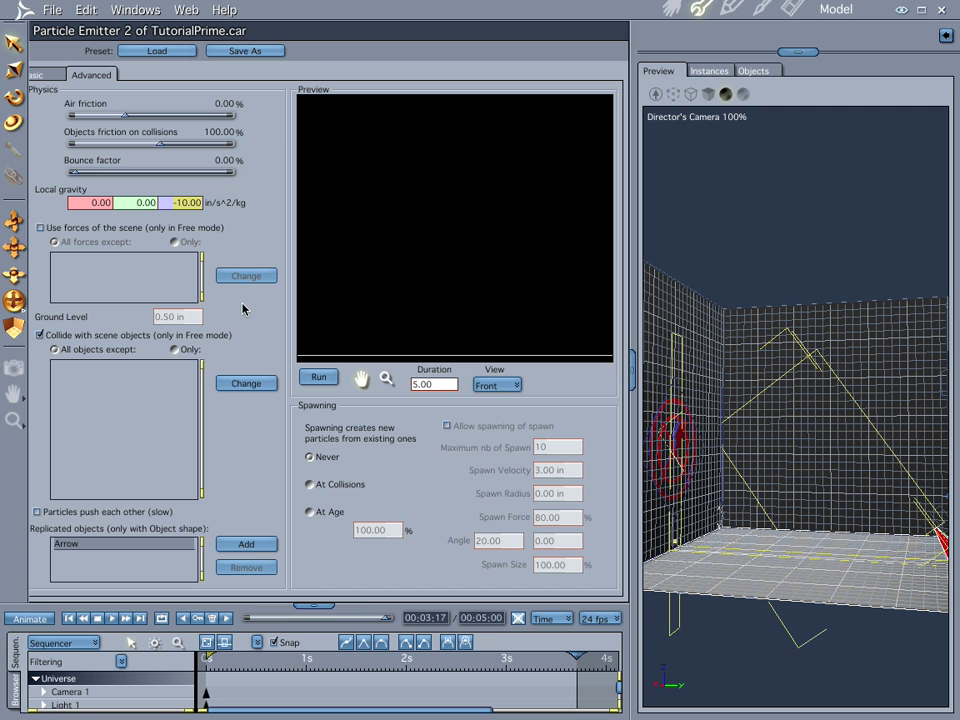
pyautogui.click(672, 12)
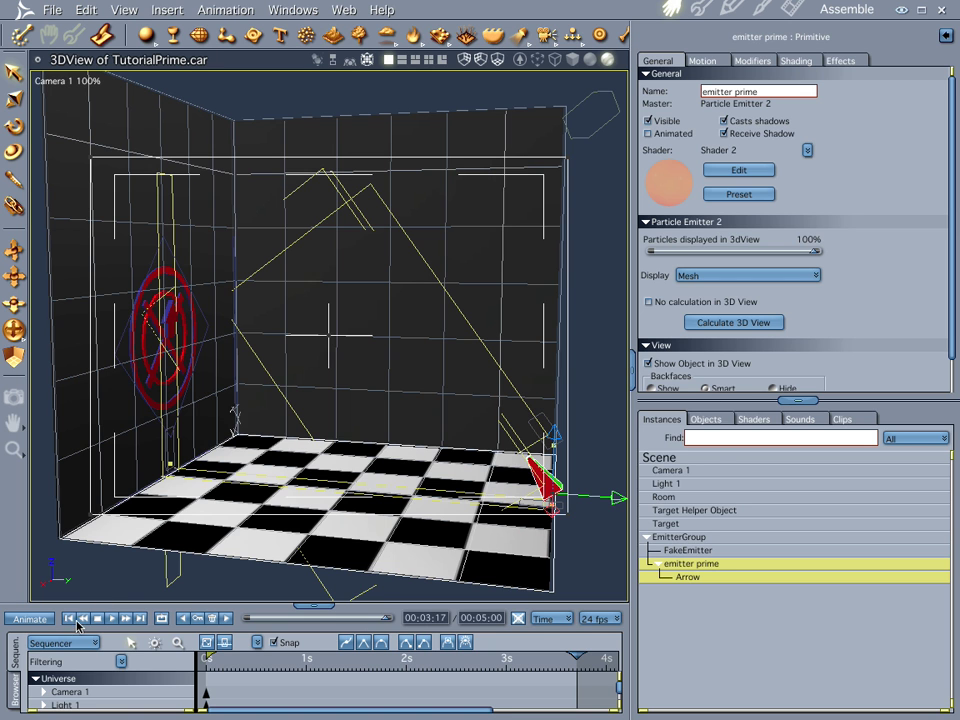
pyautogui.click(69, 619)
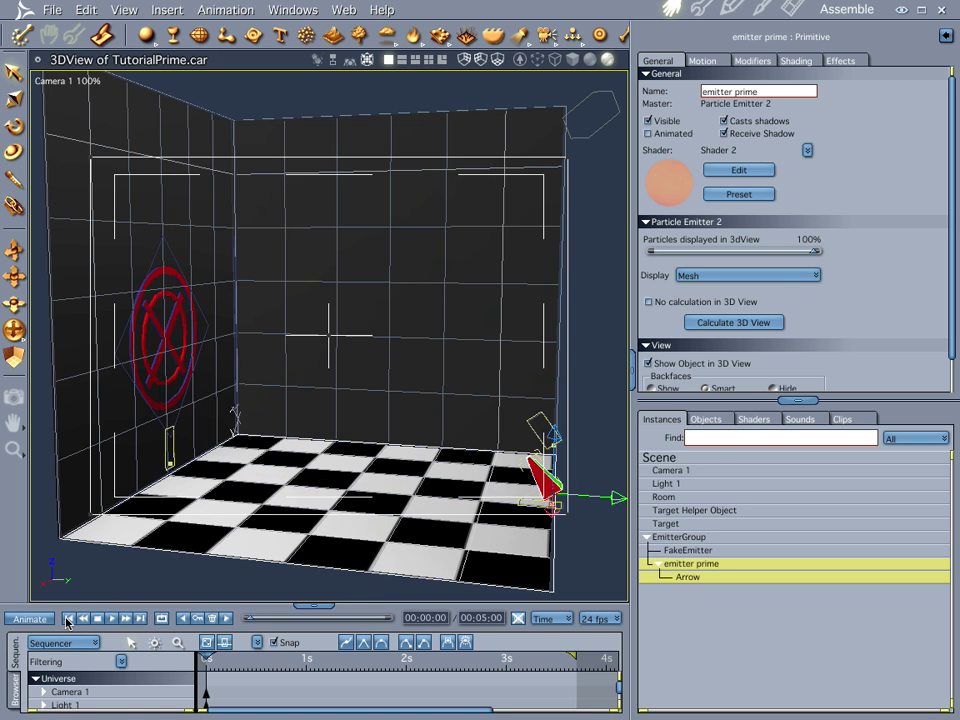
pyautogui.moveTo(250, 619); pyautogui.dragTo(387, 624)
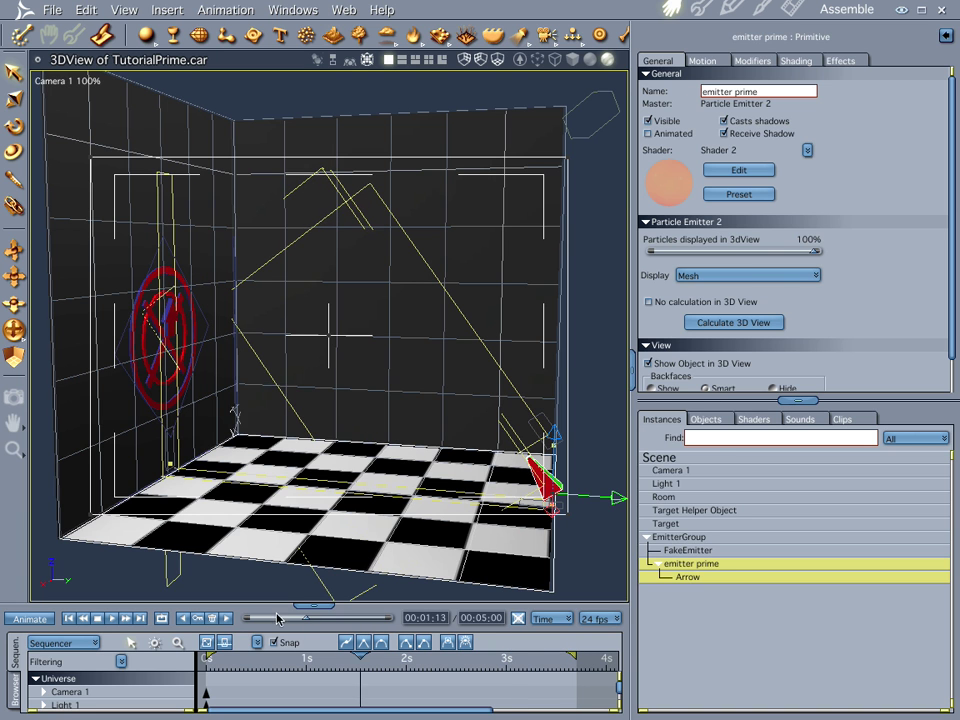
# Reopen emitter prime's editor, preview the arc, rewind to 00:00:00 and show Basic settings.
pyautogui.doubleClick(688, 566)
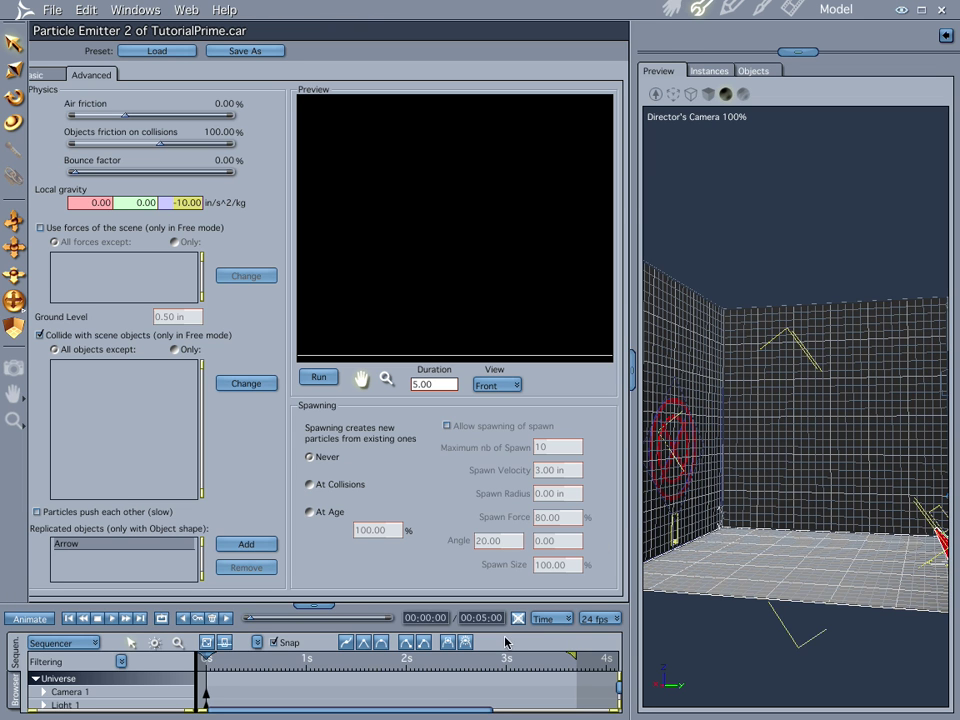
pyautogui.moveTo(250, 617); pyautogui.dragTo(337, 625)
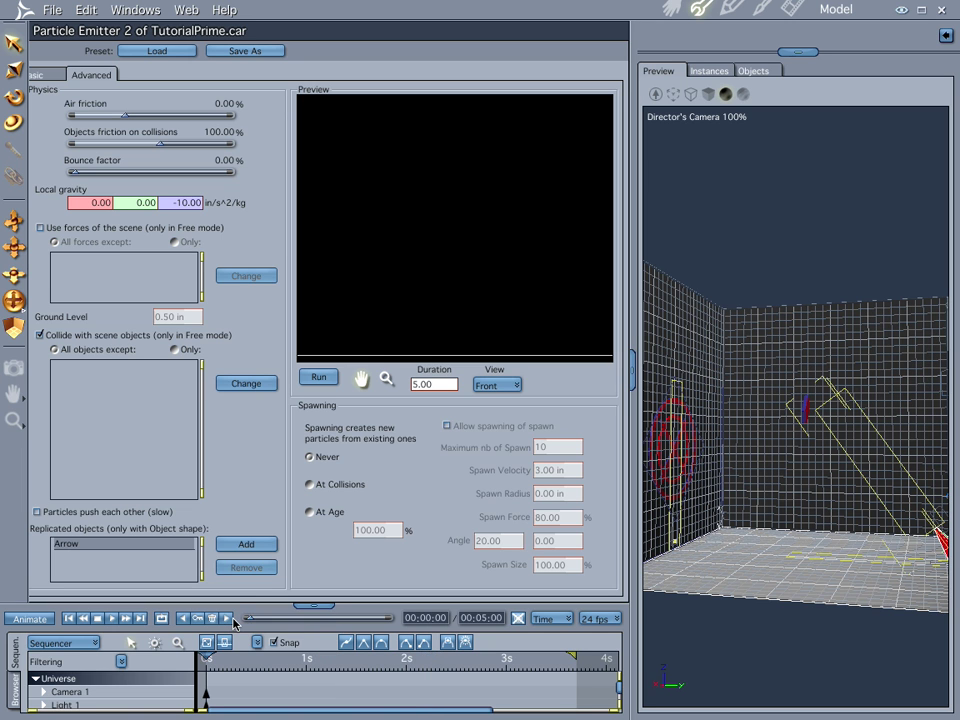
pyautogui.press('Home')
pyautogui.click(52, 80)
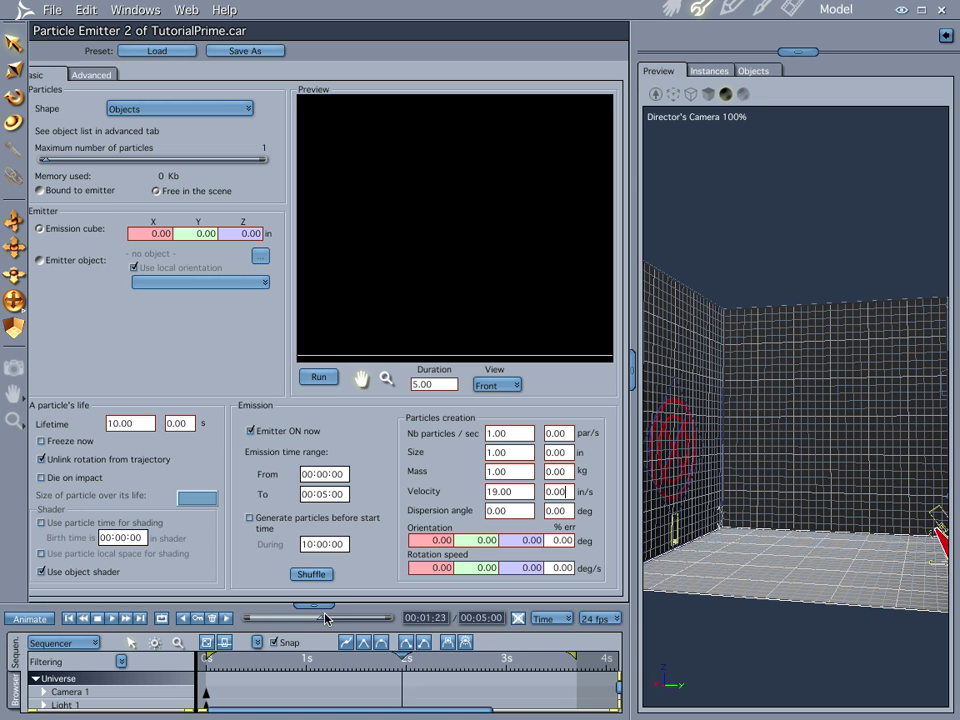
pyautogui.moveTo(250, 619)
pyautogui.mouseDown()
pyautogui.moveTo(385, 627)
pyautogui.moveTo(250, 622)
pyautogui.mouseUp()
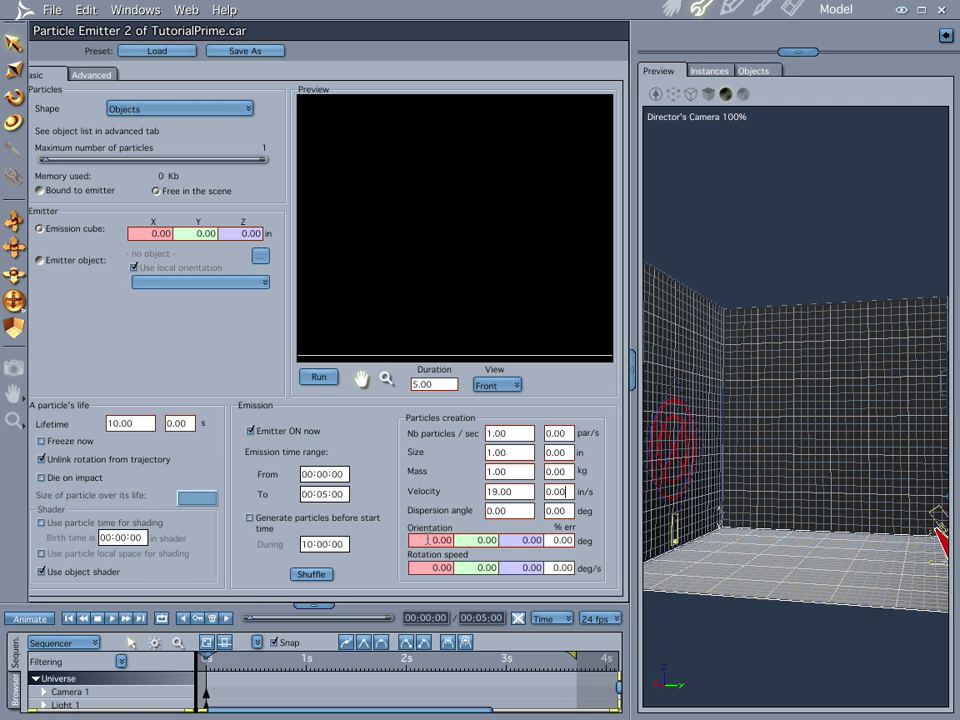
# Set Orientation X to 45 degrees and preview the arrow's launch angle.
pyautogui.click(428, 540)
pyautogui.write('45')
pyautogui.press('Return')
pyautogui.click(350, 620)
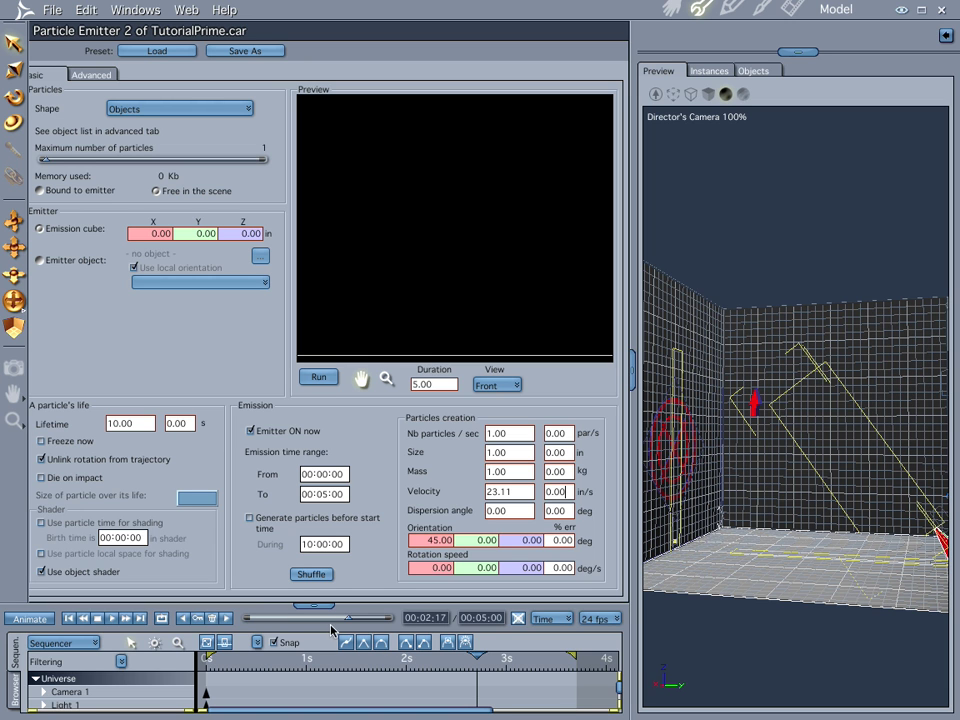
pyautogui.click(94, 619)
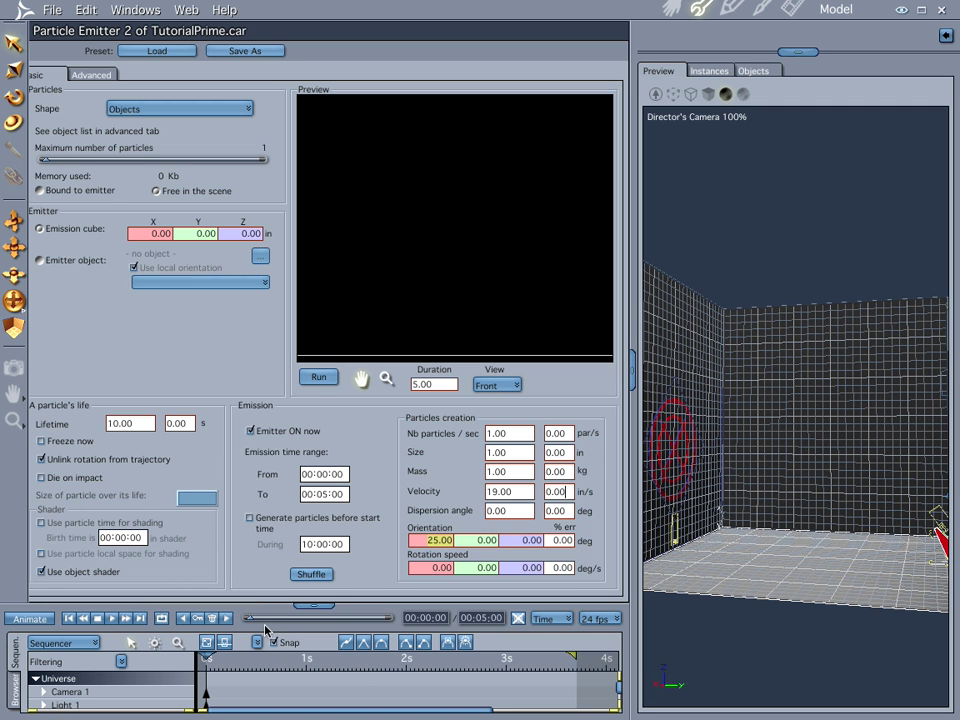
pyautogui.moveTo(247, 618)
pyautogui.mouseDown()
pyautogui.moveTo(337, 624)
pyautogui.moveTo(248, 621)
pyautogui.mouseUp()
# Change Orientation X to 60 degrees and rewind to 00:00:00.
pyautogui.moveTo(423, 540); pyautogui.dragTo(492, 541)
pyautogui.write('60')
pyautogui.moveTo(250, 619)
pyautogui.mouseDown()
pyautogui.moveTo(345, 626)
pyautogui.moveTo(255, 624)
pyautogui.mouseUp()
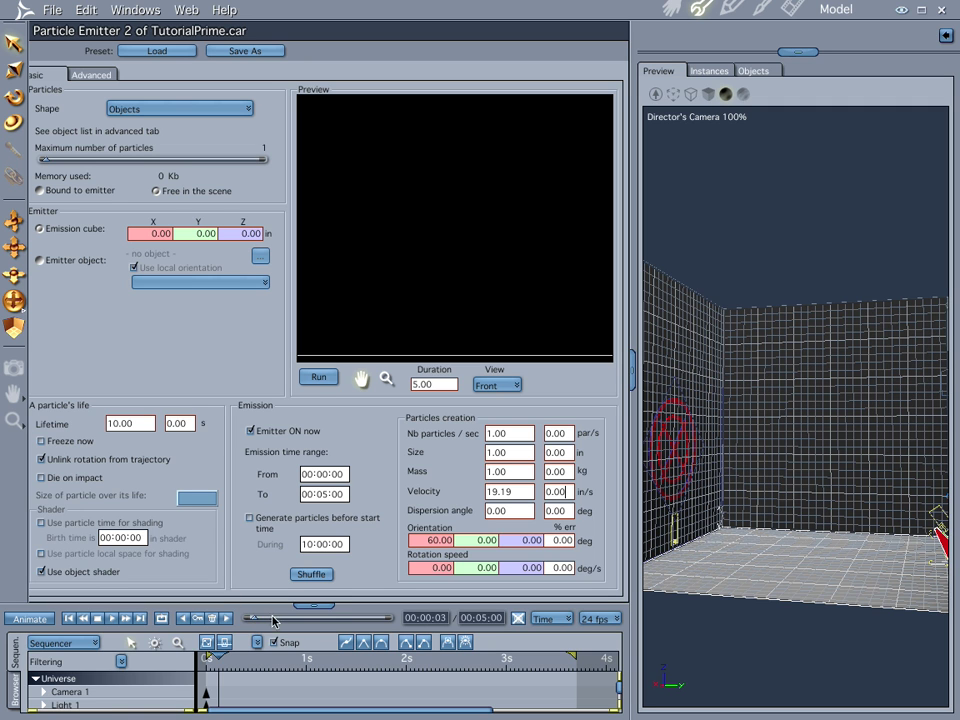
pyautogui.moveTo(255, 624); pyautogui.dragTo(240, 623)
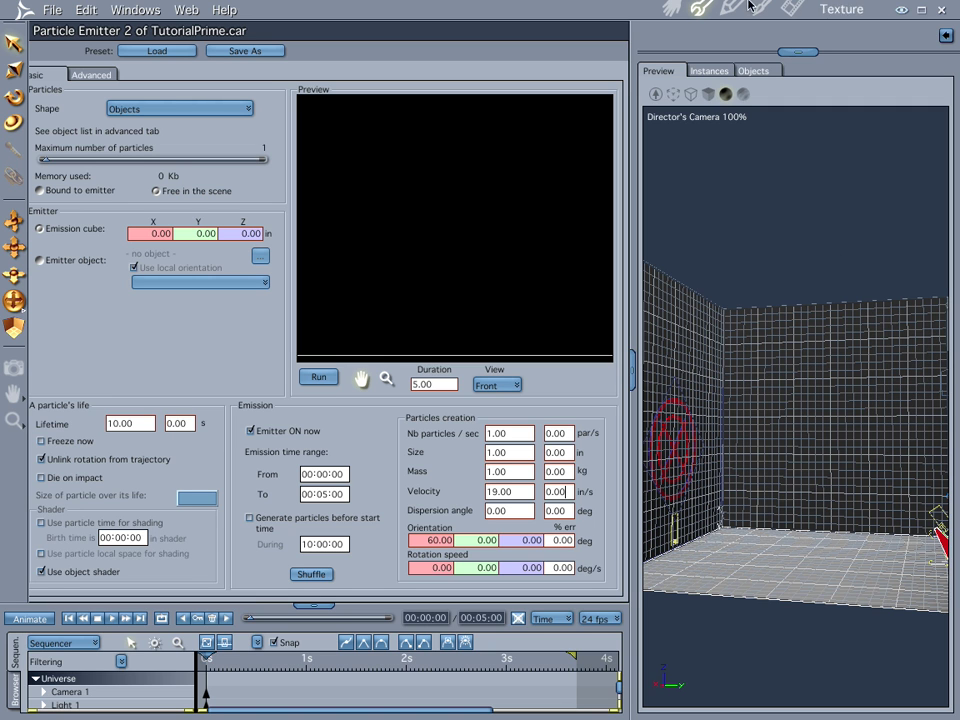
# Close the emitter editor and return to the checkered room's 3D view.
pyautogui.click(672, 9)
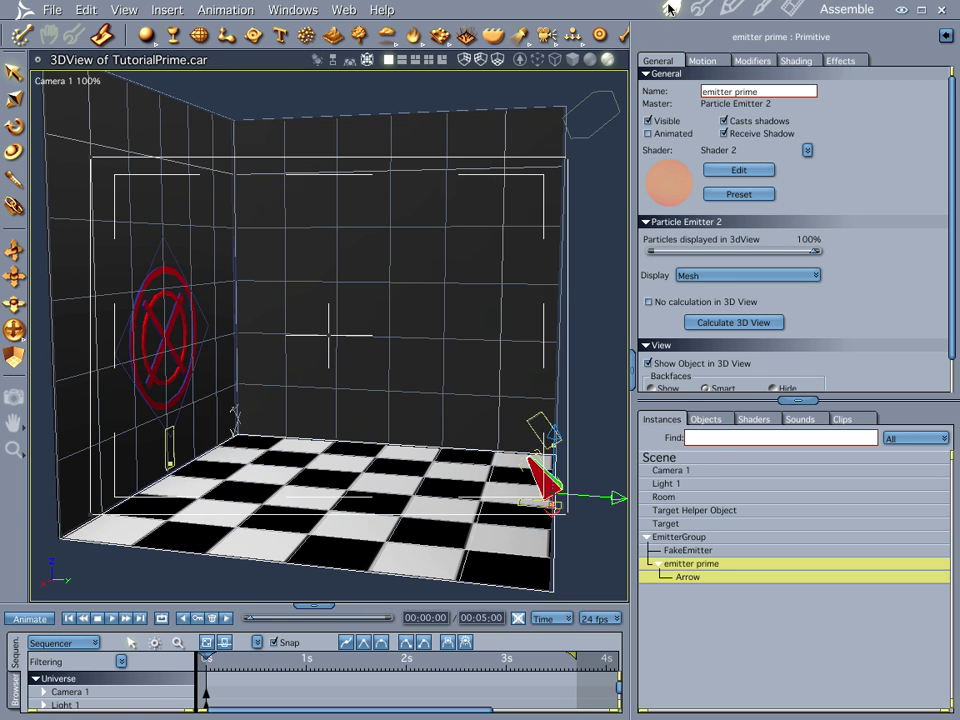
pyautogui.doubleClick(681, 568)
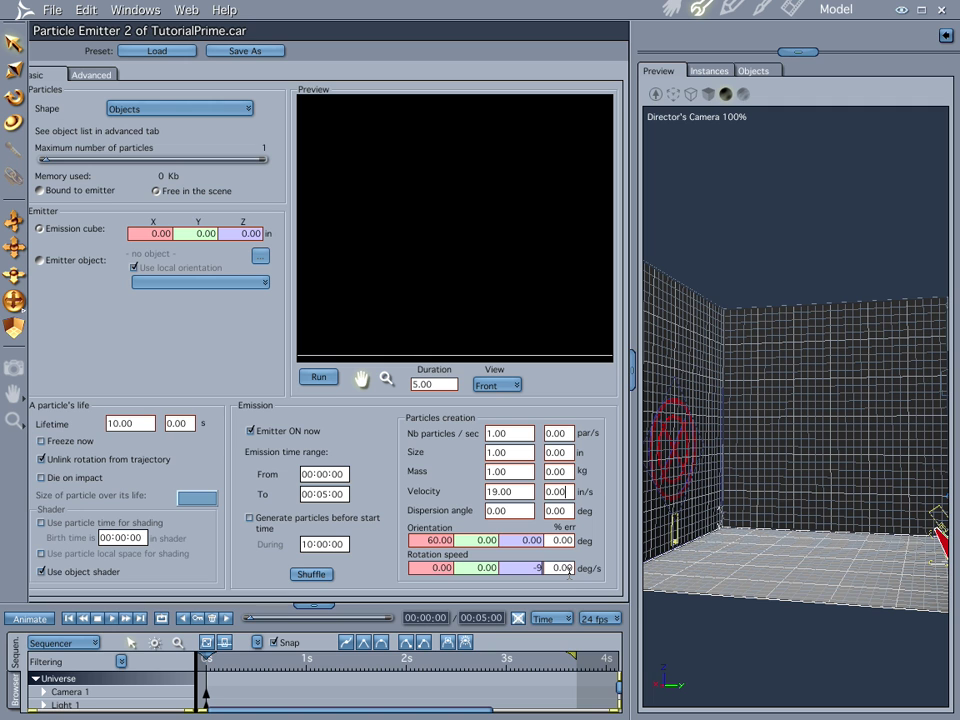
pyautogui.click(316, 621)
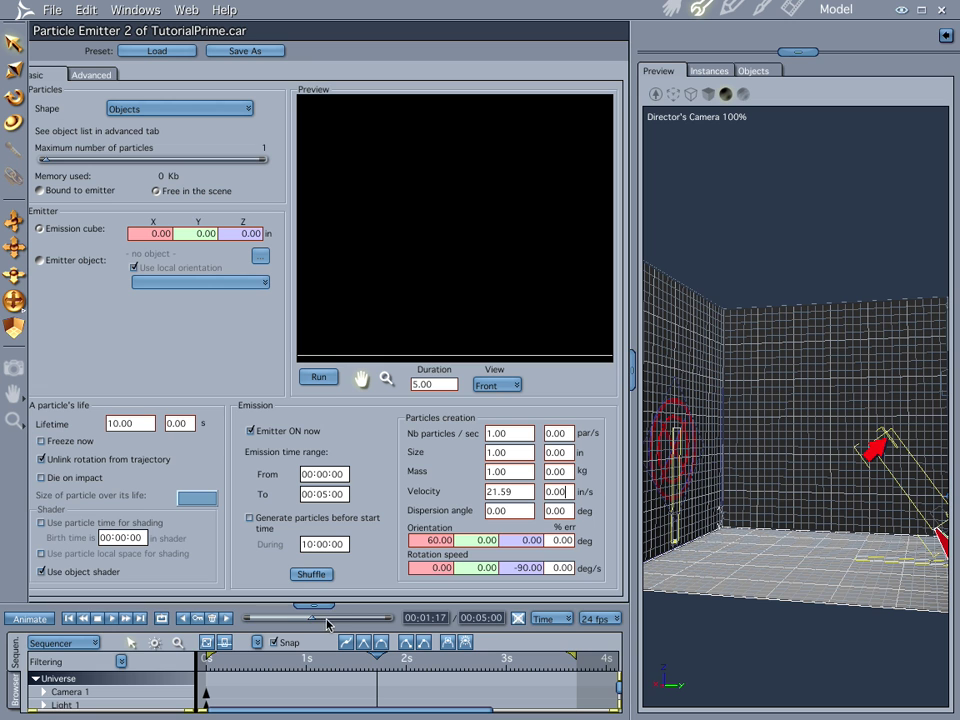
pyautogui.click(347, 624)
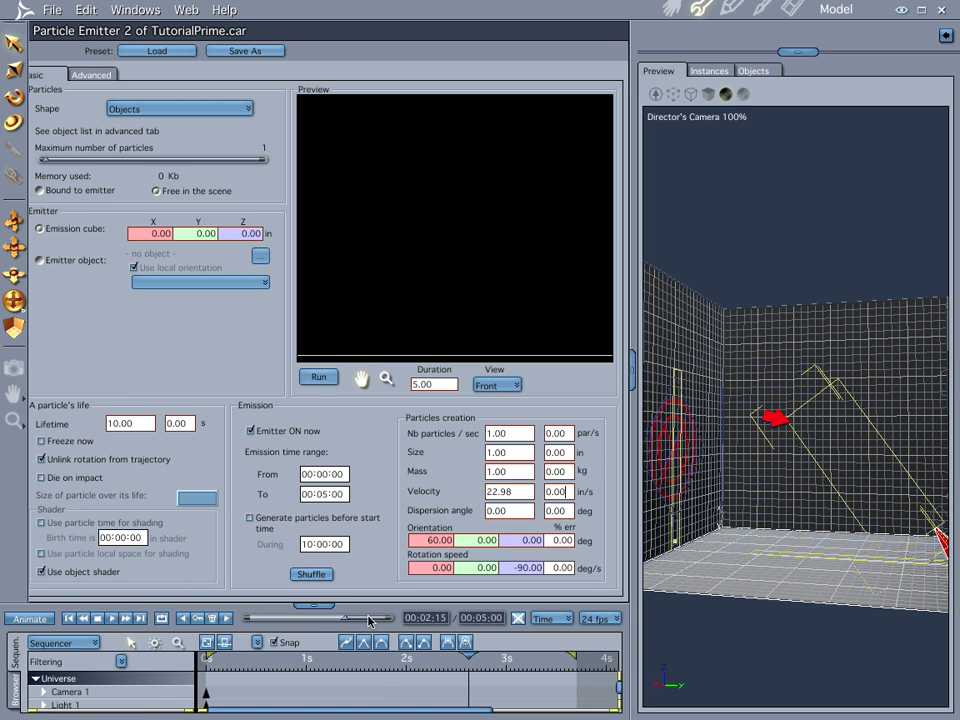
pyautogui.click(375, 621)
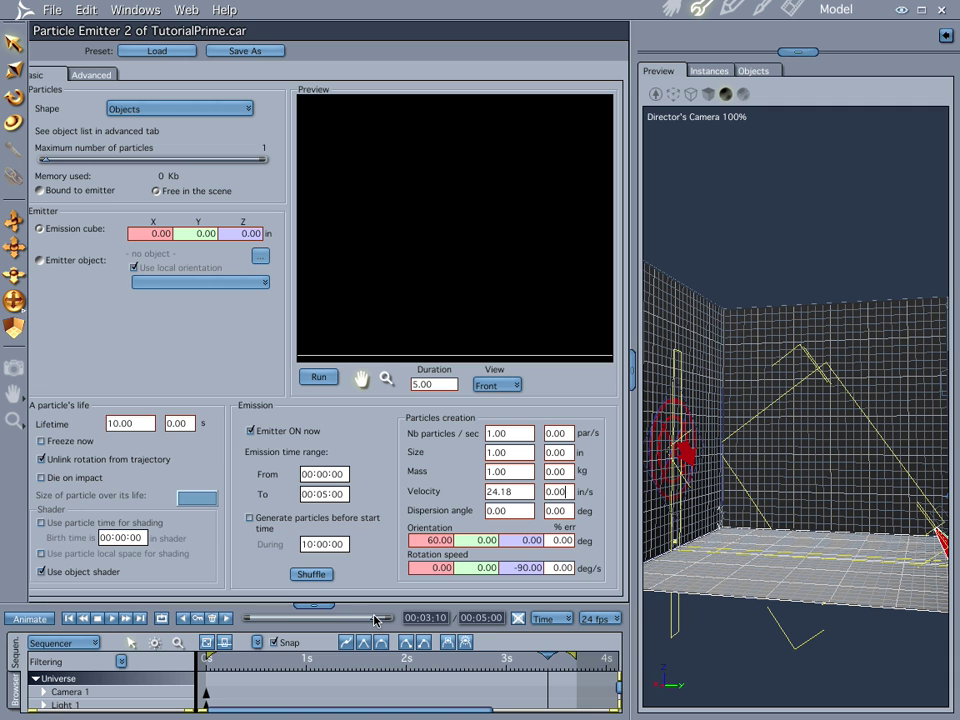
pyautogui.click(386, 620)
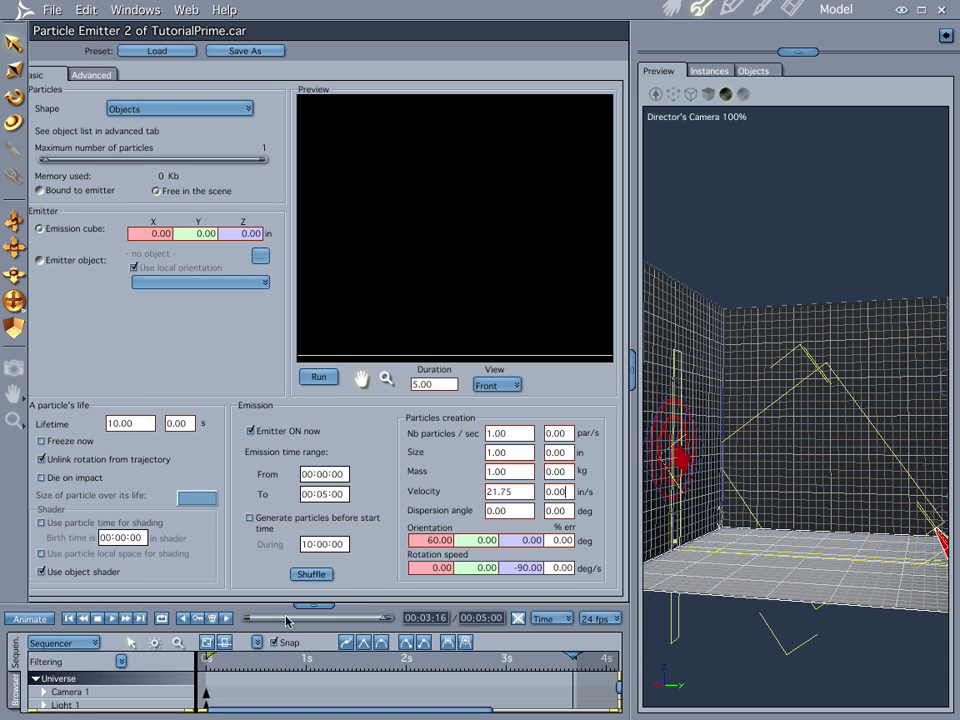
pyautogui.click(253, 621)
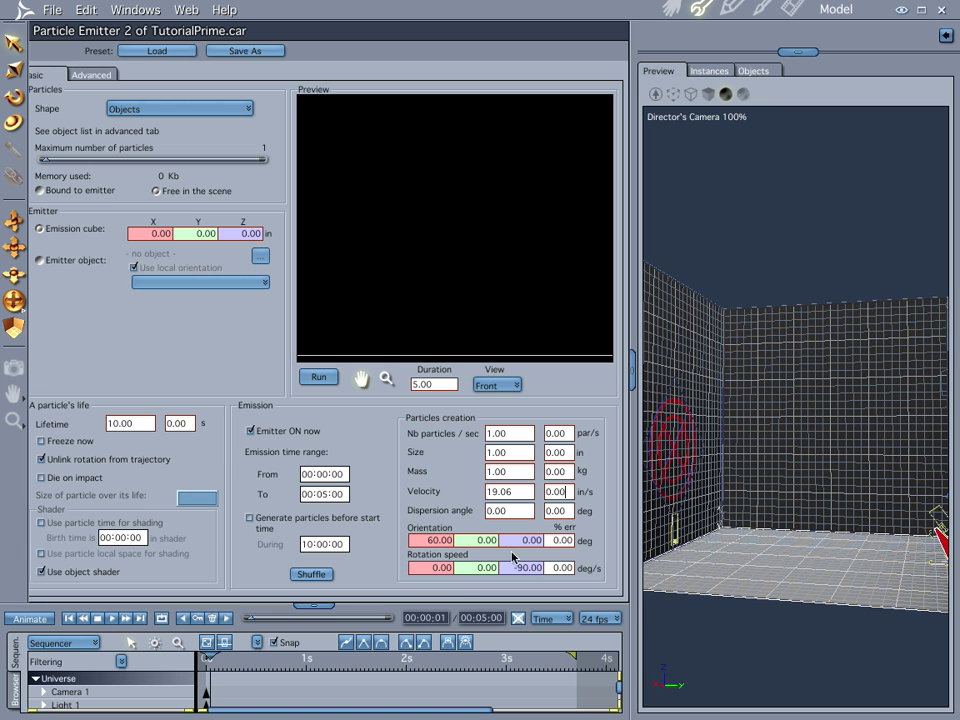
pyautogui.click(386, 621)
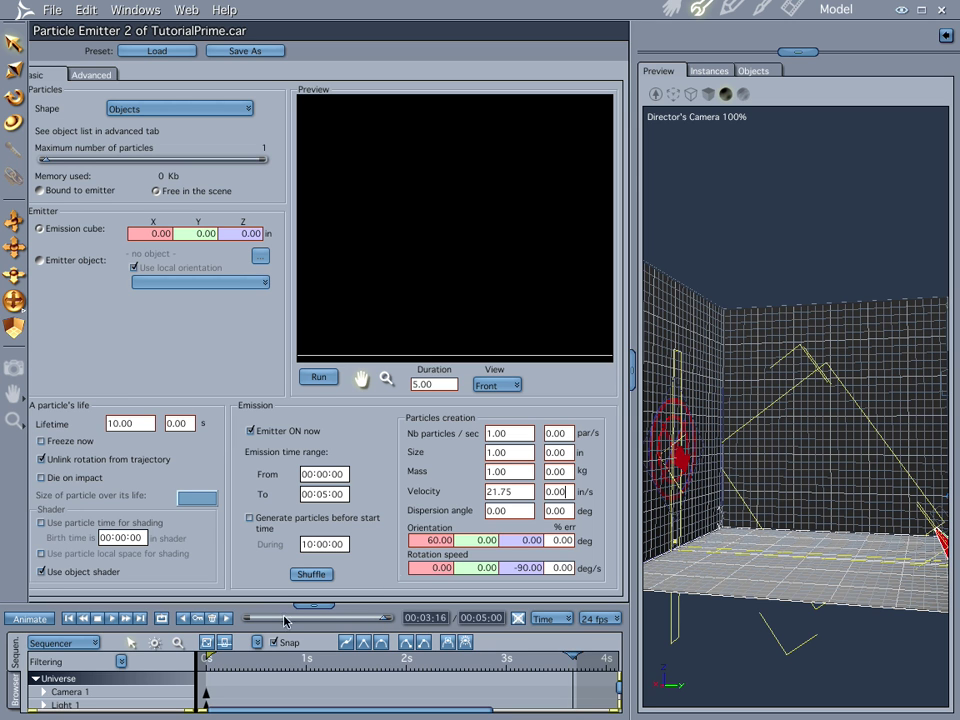
# Enter 120 deg/s for Z rotation speed and step through the flight to watch the arrow spin.
pyautogui.click(248, 621)
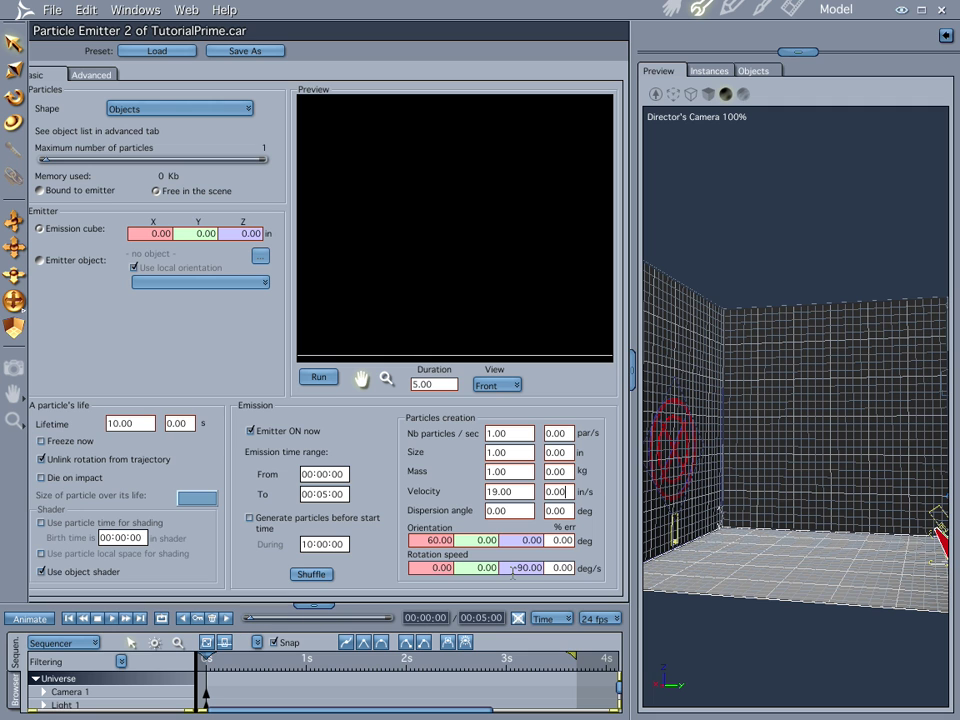
pyautogui.write('12')
pyautogui.click(309, 621)
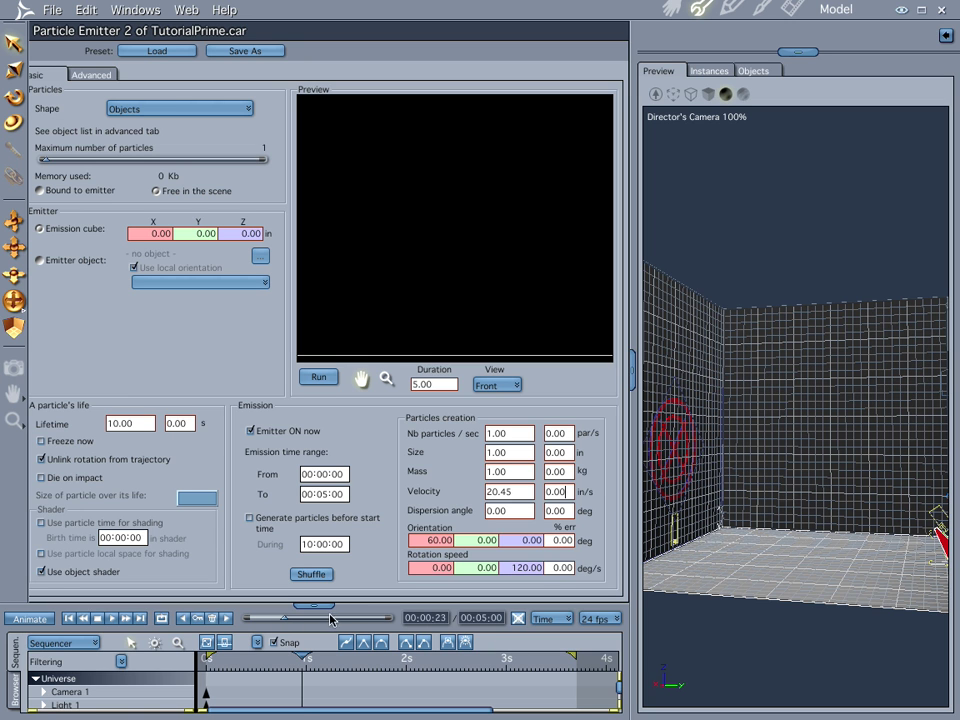
pyautogui.click(330, 621)
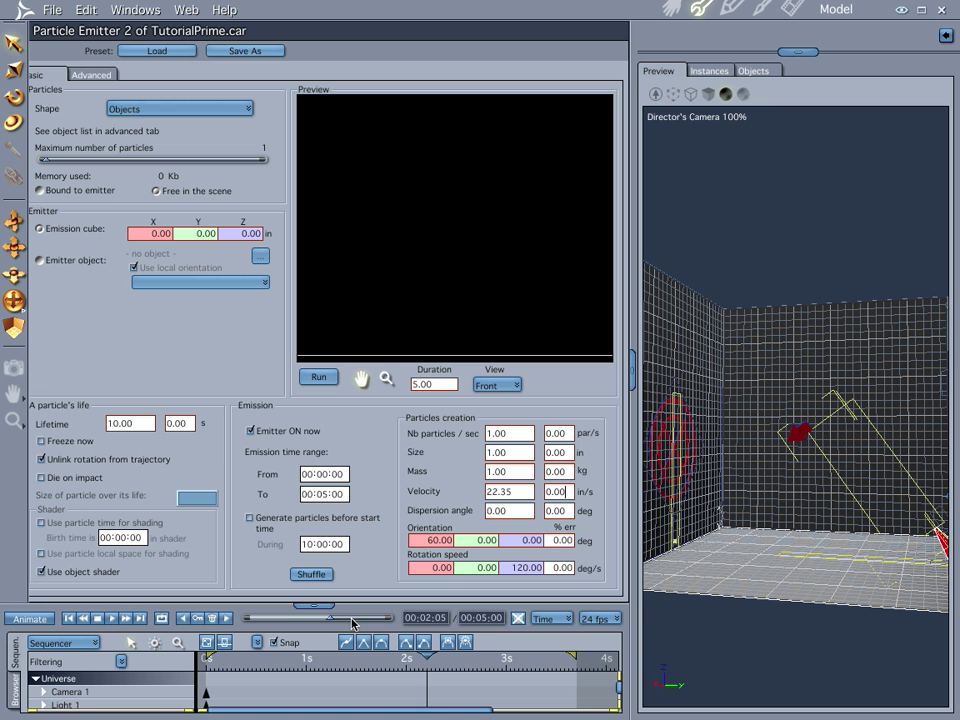
pyautogui.click(387, 621)
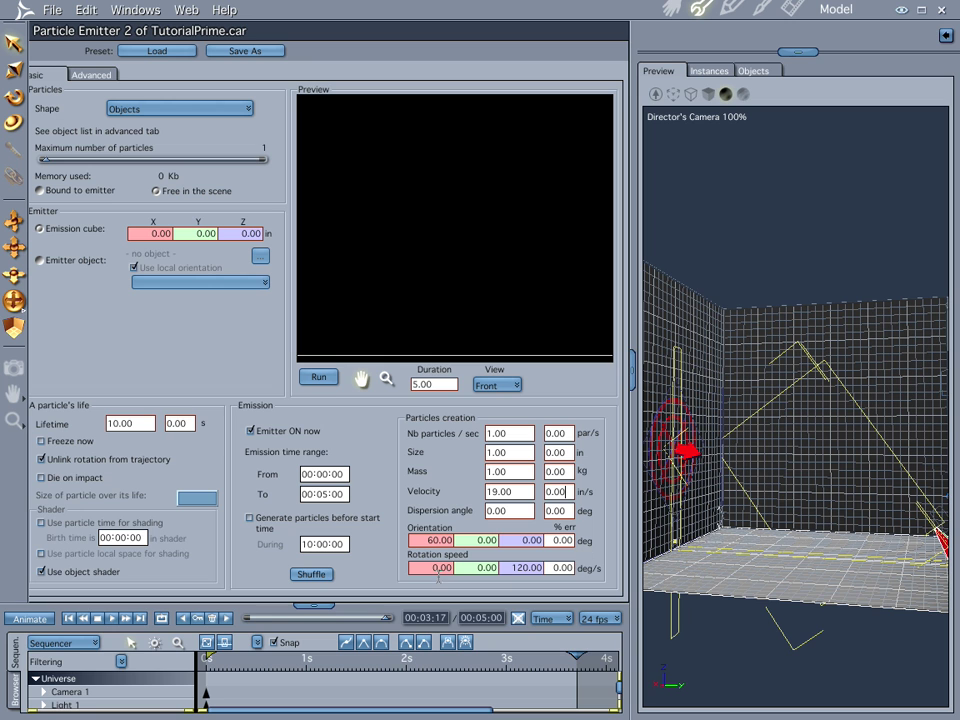
pyautogui.click(249, 621)
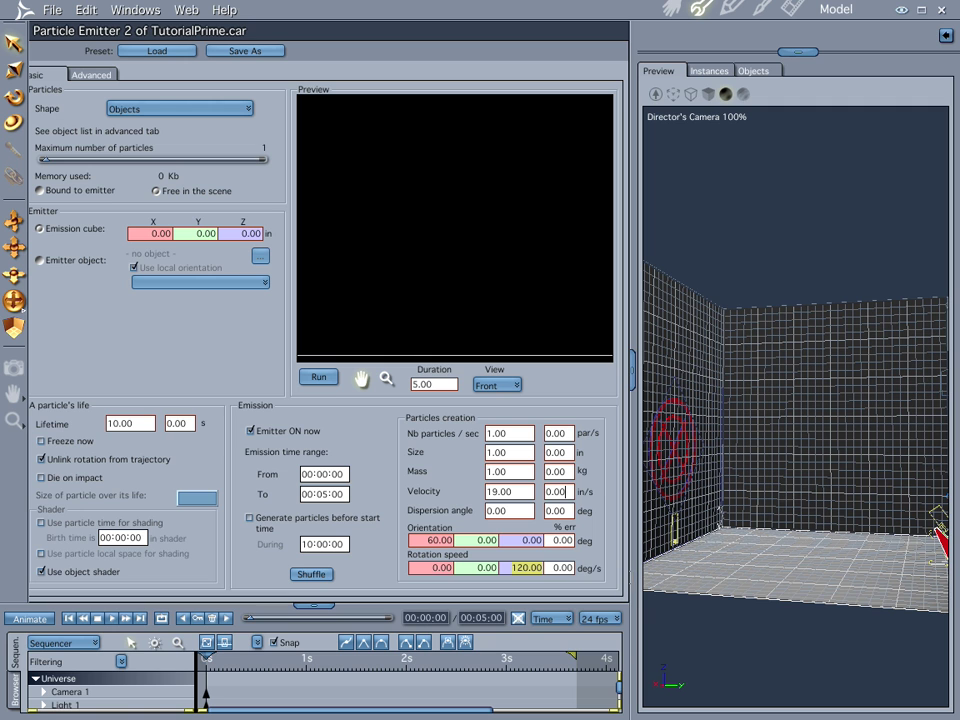
# Lower Z rotation speed to 60 deg/s and scrub to 00:02:21 near the target.
pyautogui.write('6')
pyautogui.click(386, 622)
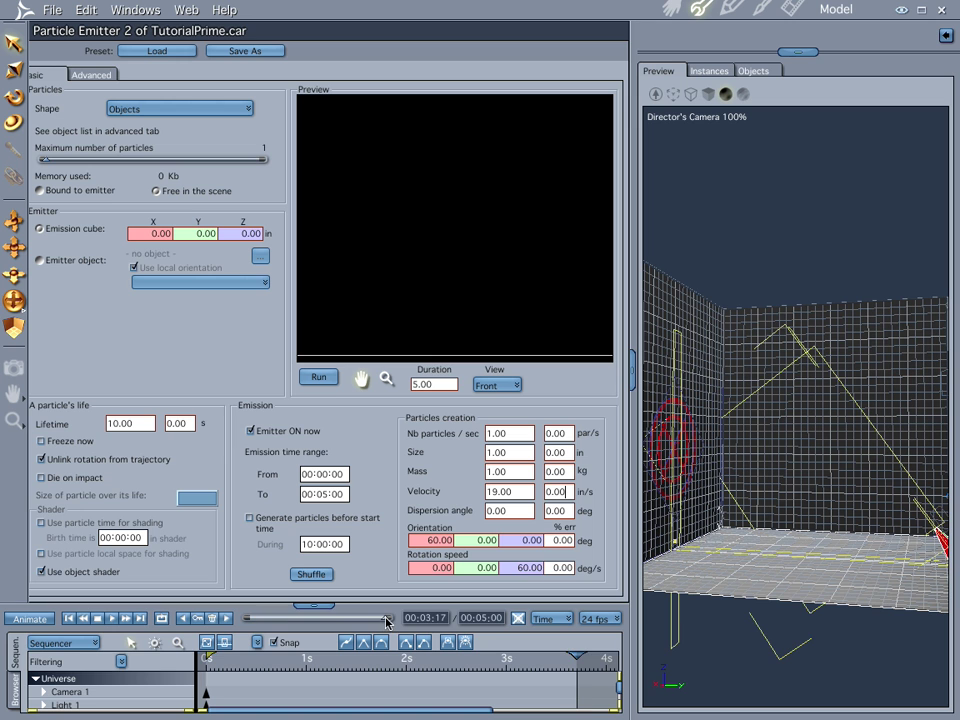
pyautogui.moveTo(386, 622); pyautogui.dragTo(355, 622)
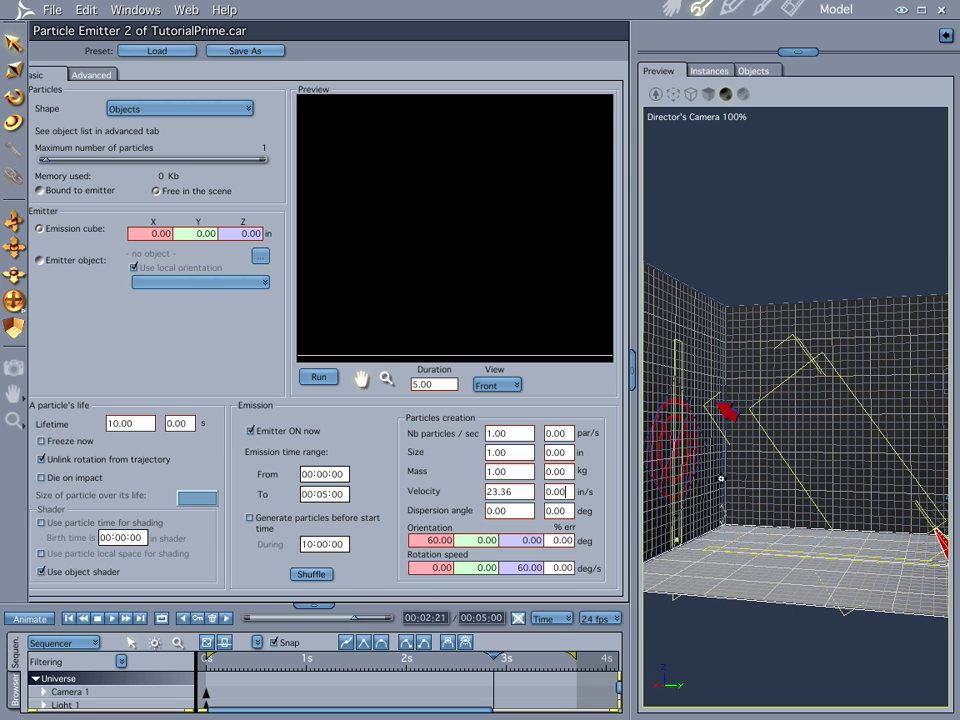
# Orbit and zoom the view, scrub the arrow's approach to the target, and show Advanced physics settings.
pyautogui.moveTo(782, 444); pyautogui.dragTo(721, 479)
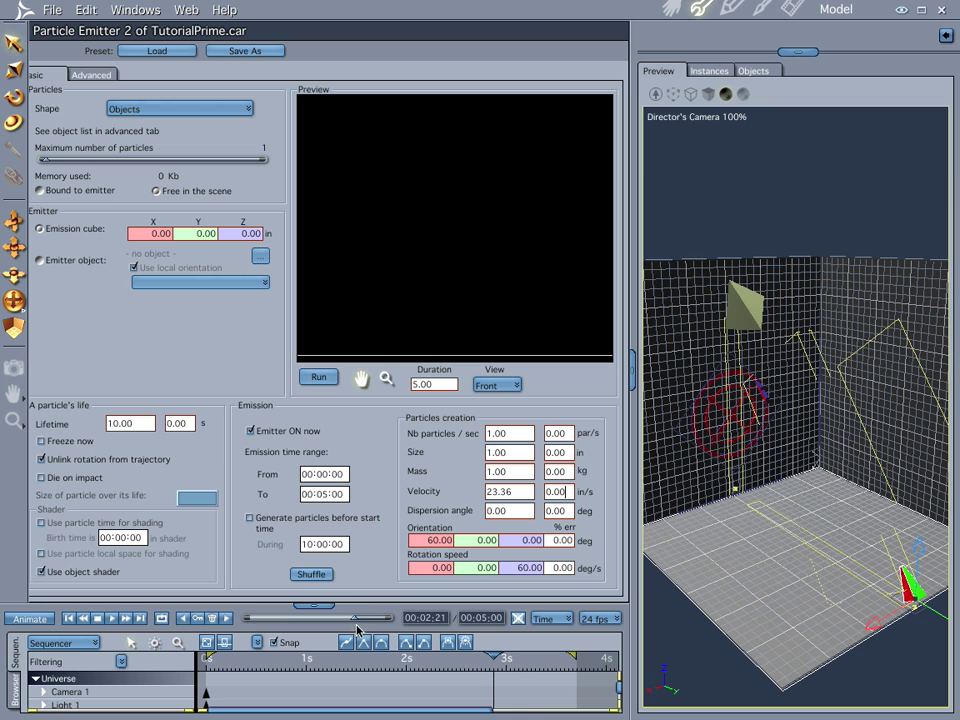
pyautogui.moveTo(355, 621); pyautogui.dragTo(385, 624)
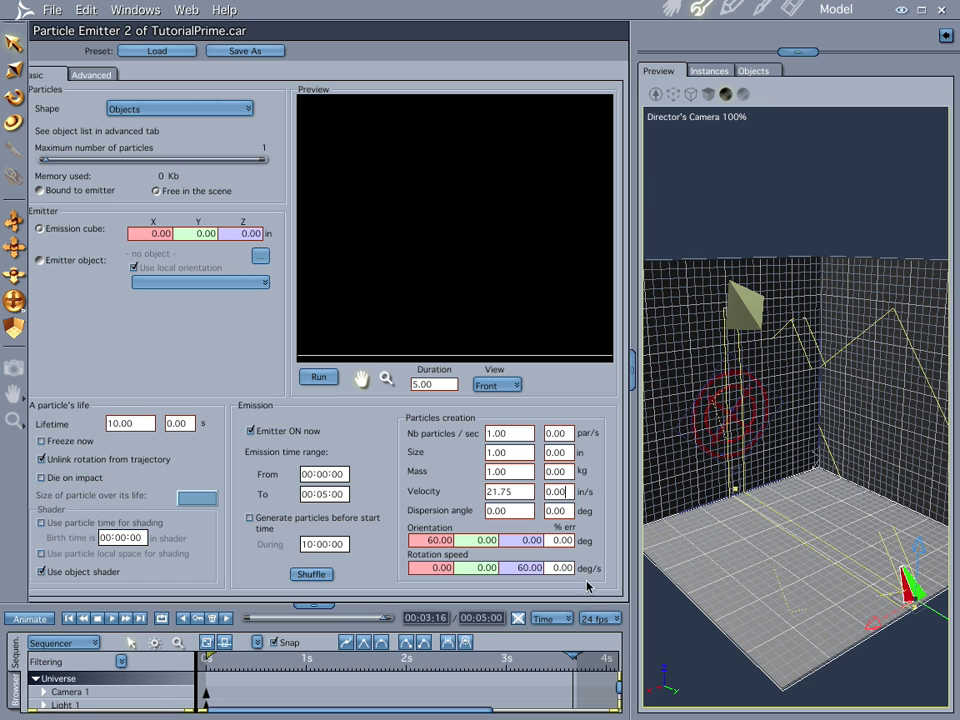
pyautogui.moveTo(385, 624); pyautogui.dragTo(369, 626)
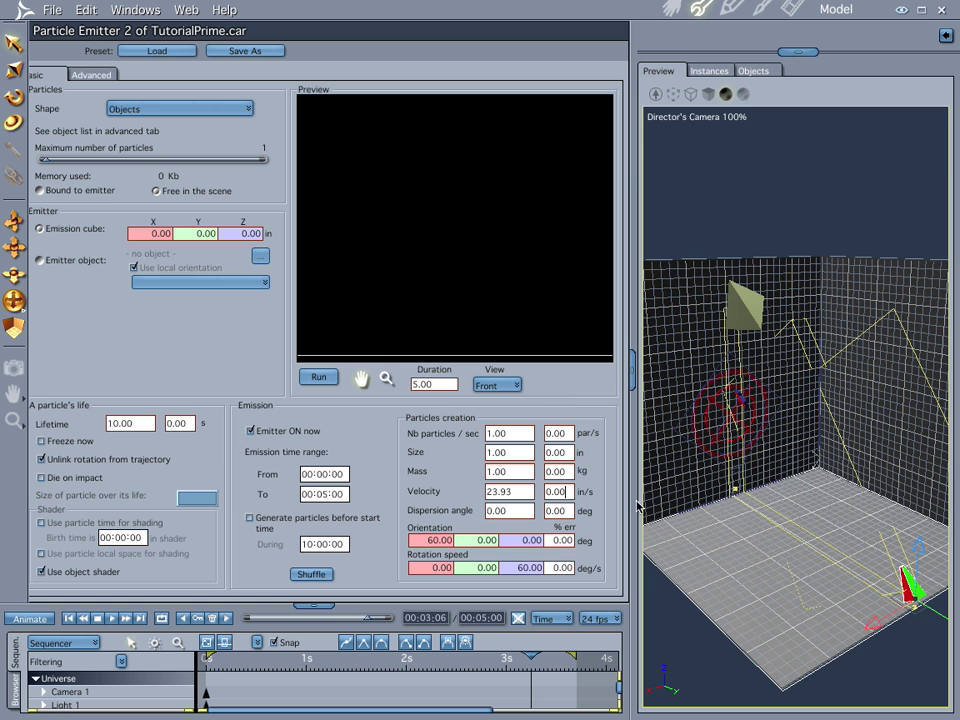
pyautogui.scroll(2, 812, 437)
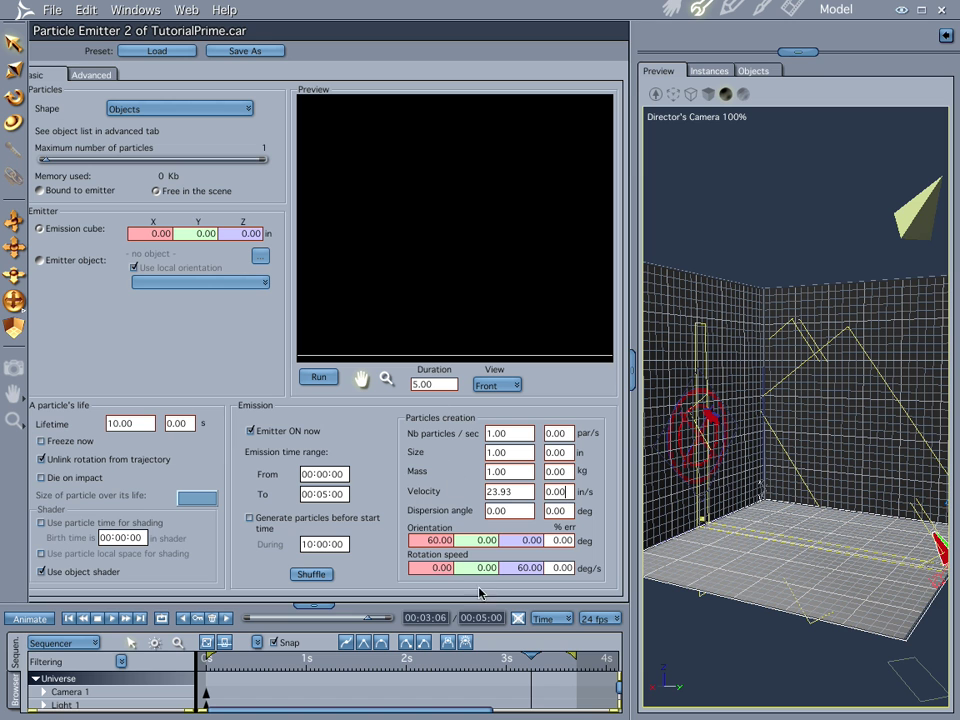
pyautogui.click(98, 74)
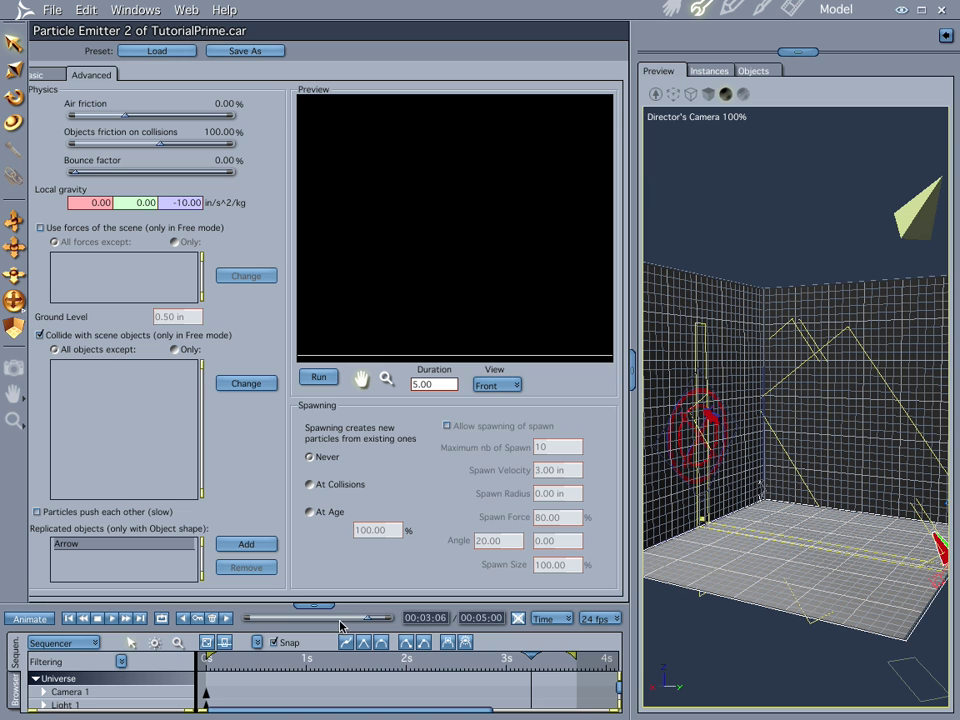
pyautogui.moveTo(341, 626); pyautogui.dragTo(203, 361)
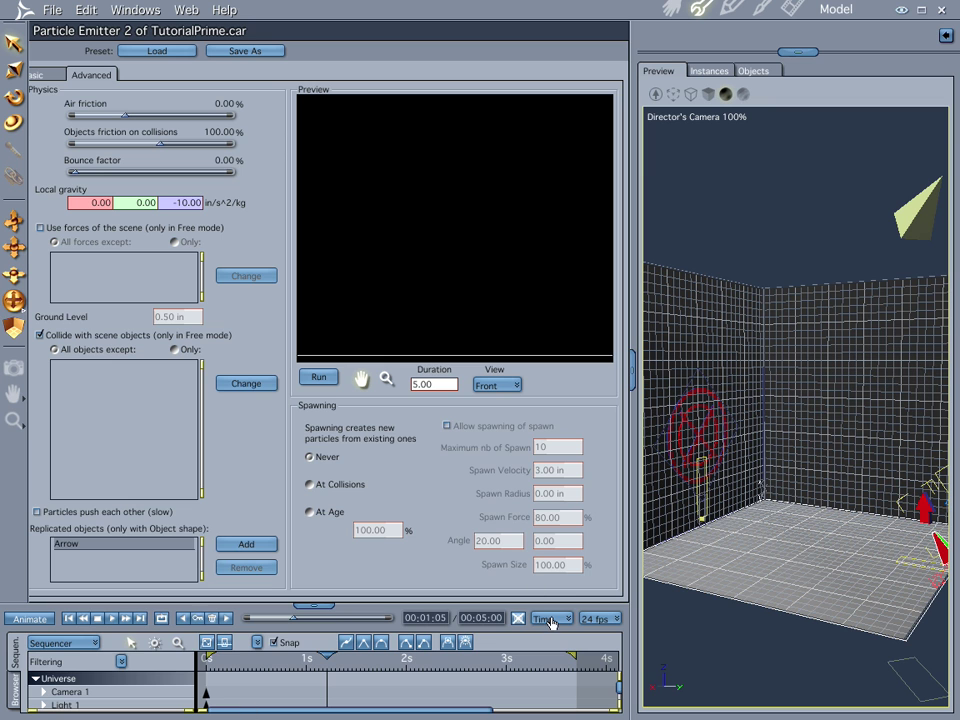
pyautogui.moveTo(291, 623); pyautogui.dragTo(358, 633)
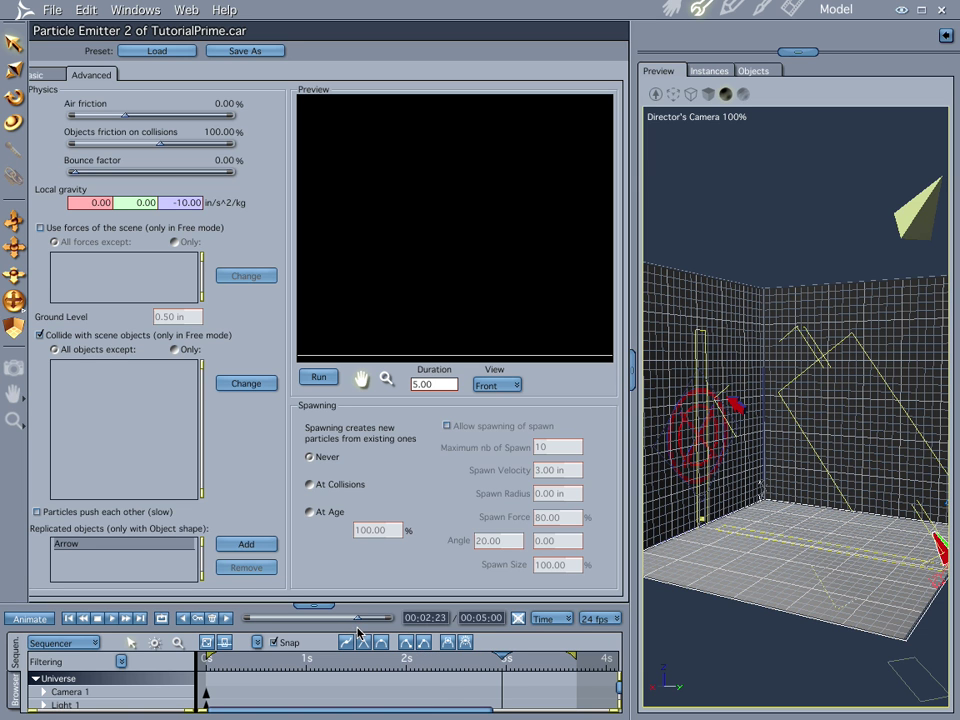
# Return to Basic settings and scrub to 00:02:10 to review the arrow's arc toward the wall.
pyautogui.click(36, 74)
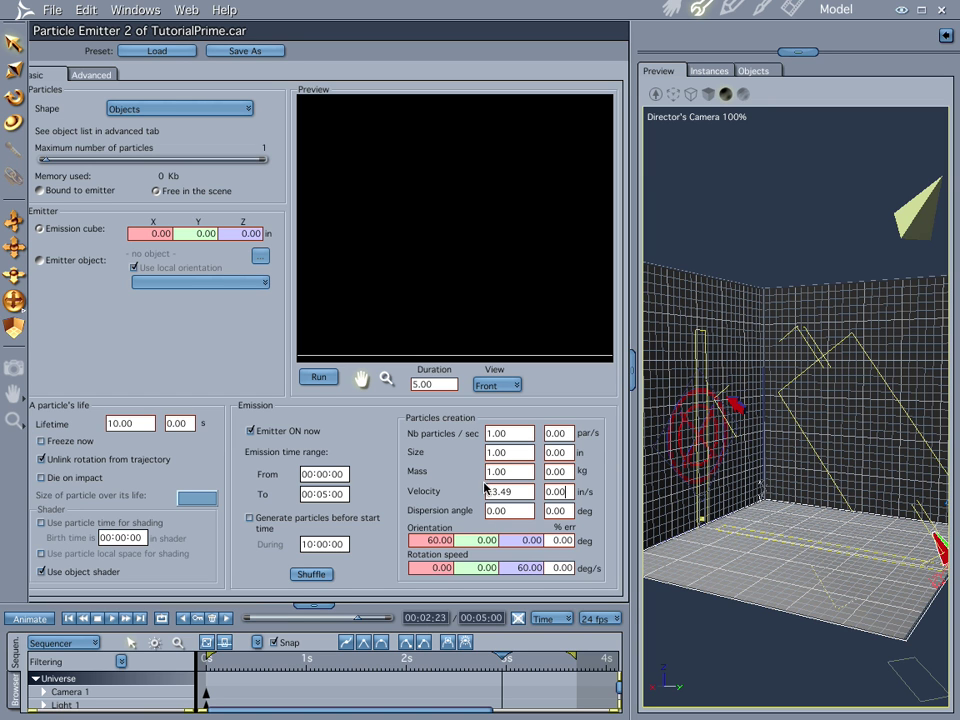
pyautogui.moveTo(358, 627)
pyautogui.mouseDown()
pyautogui.moveTo(390, 627)
pyautogui.moveTo(340, 621)
pyautogui.mouseUp()
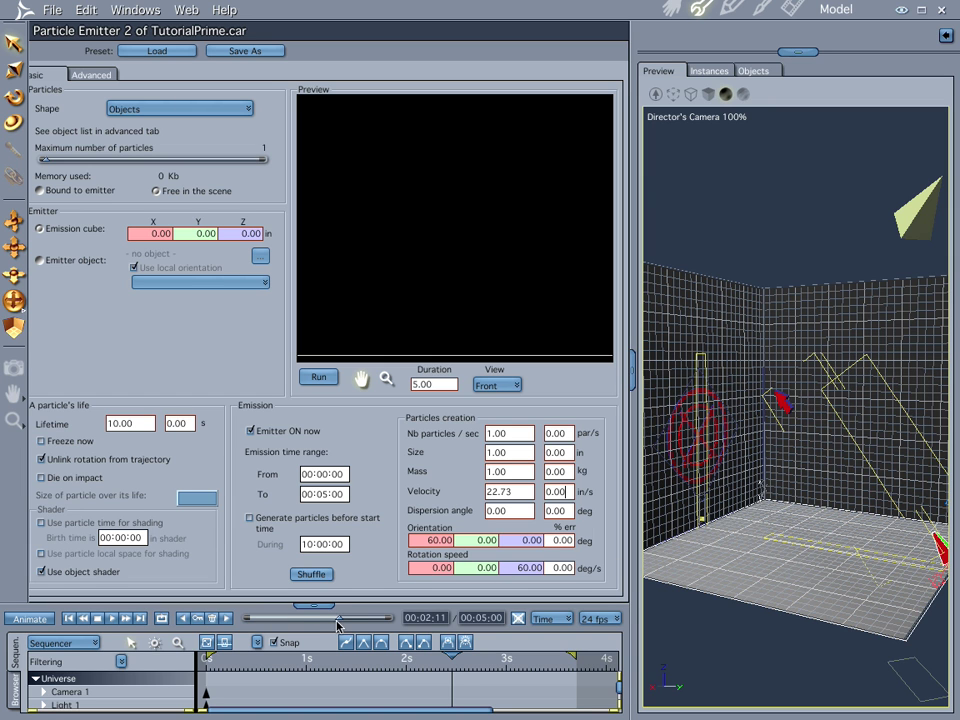
pyautogui.moveTo(338, 625)
pyautogui.mouseDown()
pyautogui.moveTo(311, 622)
pyautogui.moveTo(340, 624)
pyautogui.mouseUp()
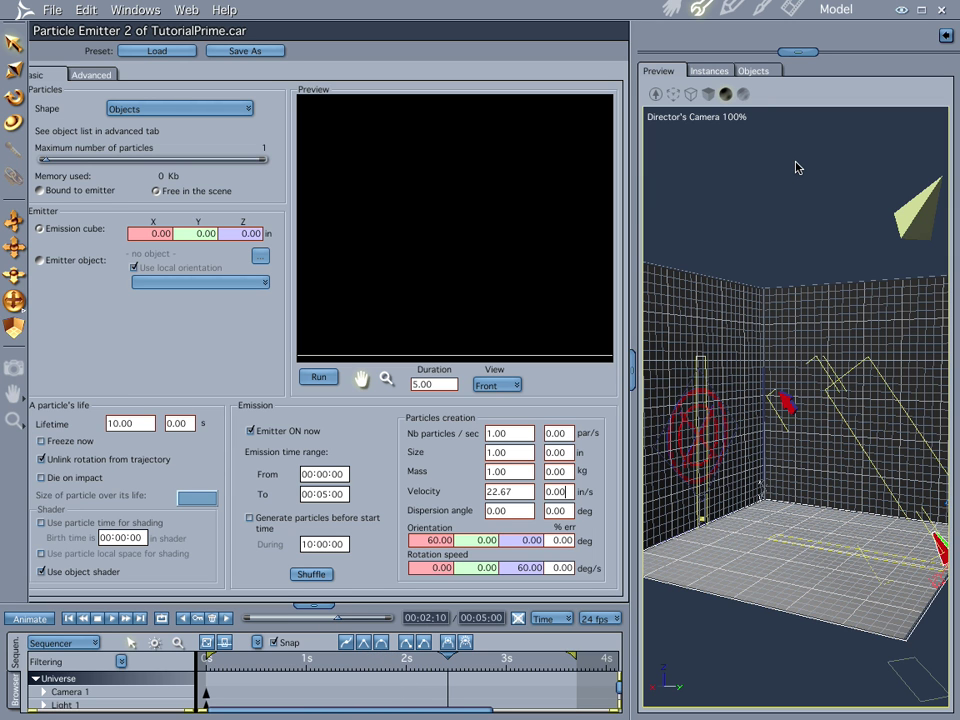
# Bring up target.mov in QuickTime Player and play the red arrow animation full screen.
pyautogui.press('super+Tab')
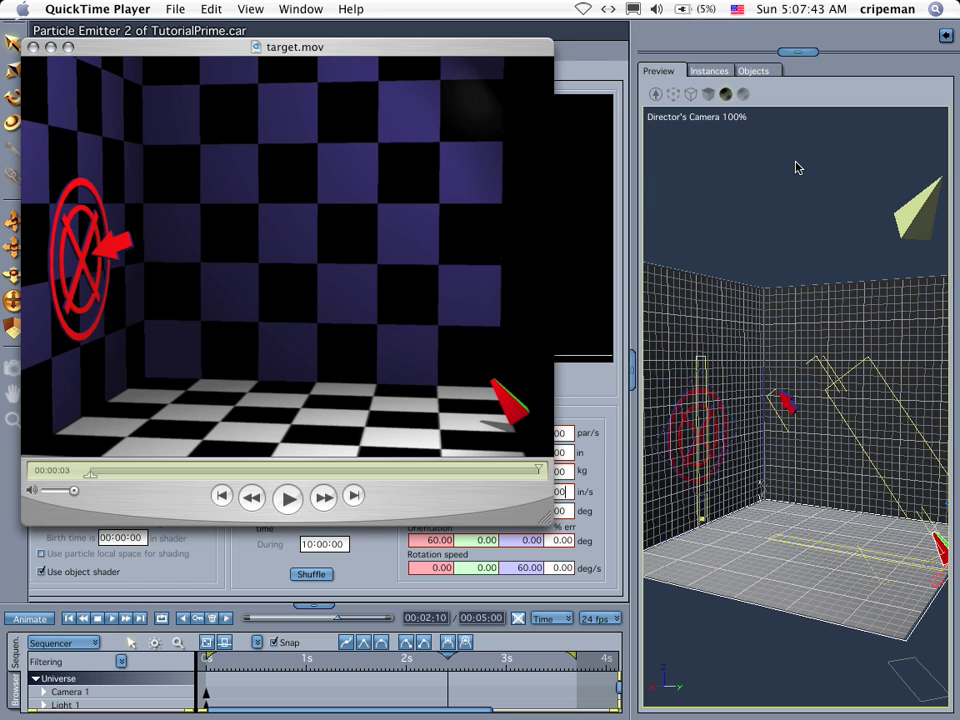
pyautogui.press('super+f')
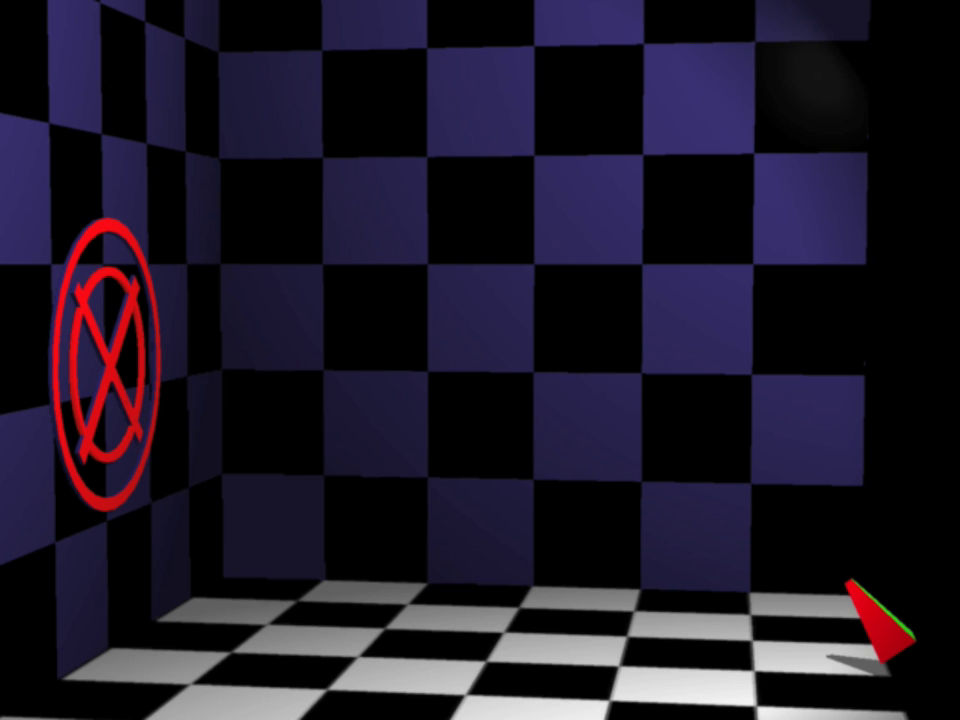
pyautogui.moveTo(956, 300)
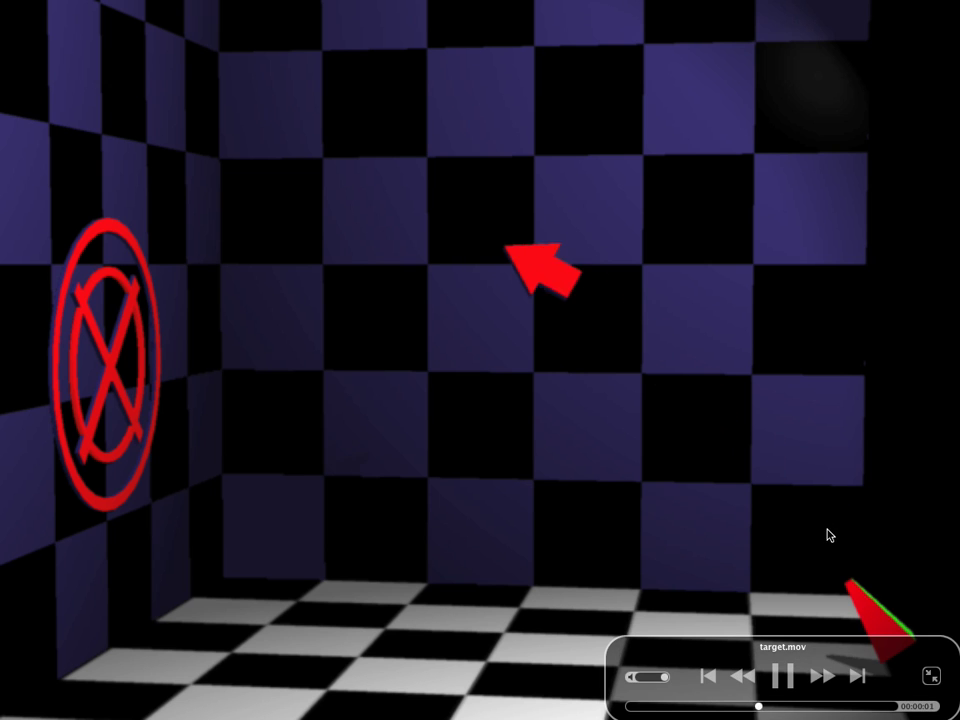